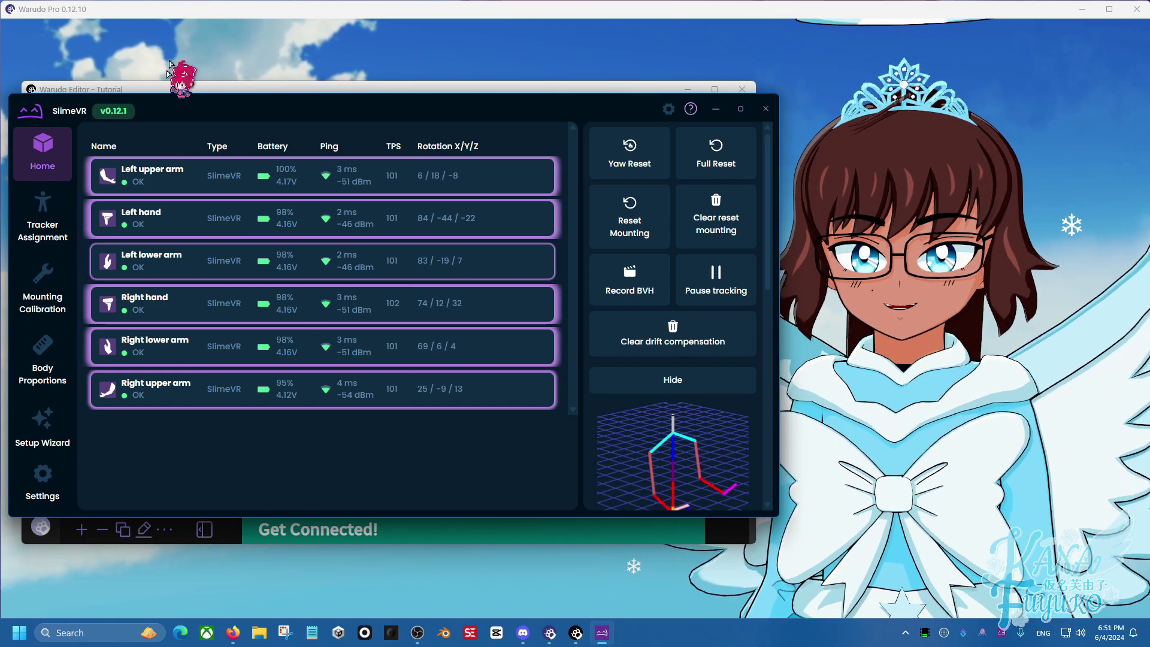
Leave SlimeVR's tracker overview of six connected arm and hand trackers for its settings
left_click_drag(420, 449, 145, 456)
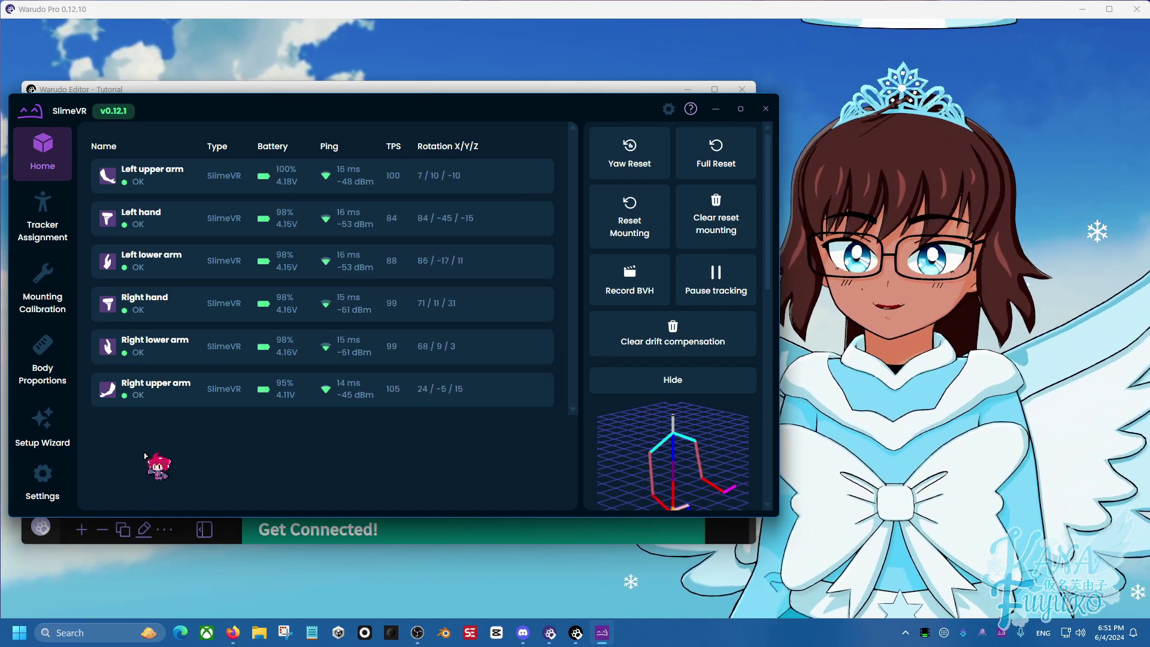
Enable SlimeVR's VMC sending and receiving and select the Port Out value 3333
left_click(53, 489)
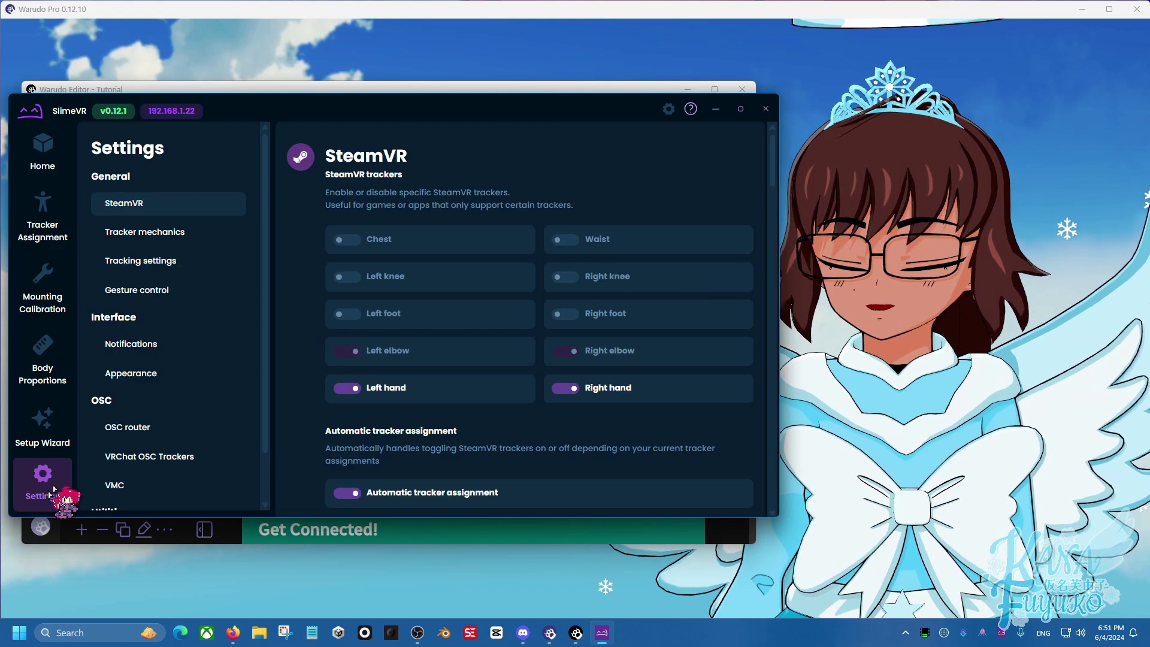
left_click(112, 400)
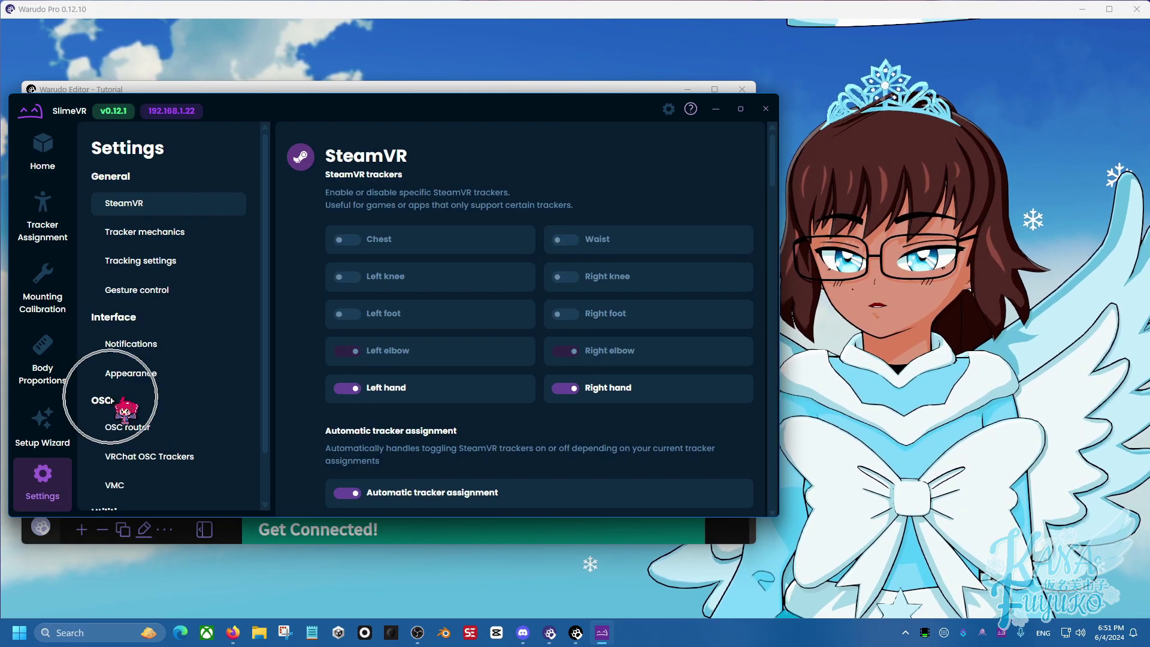
left_click(130, 486)
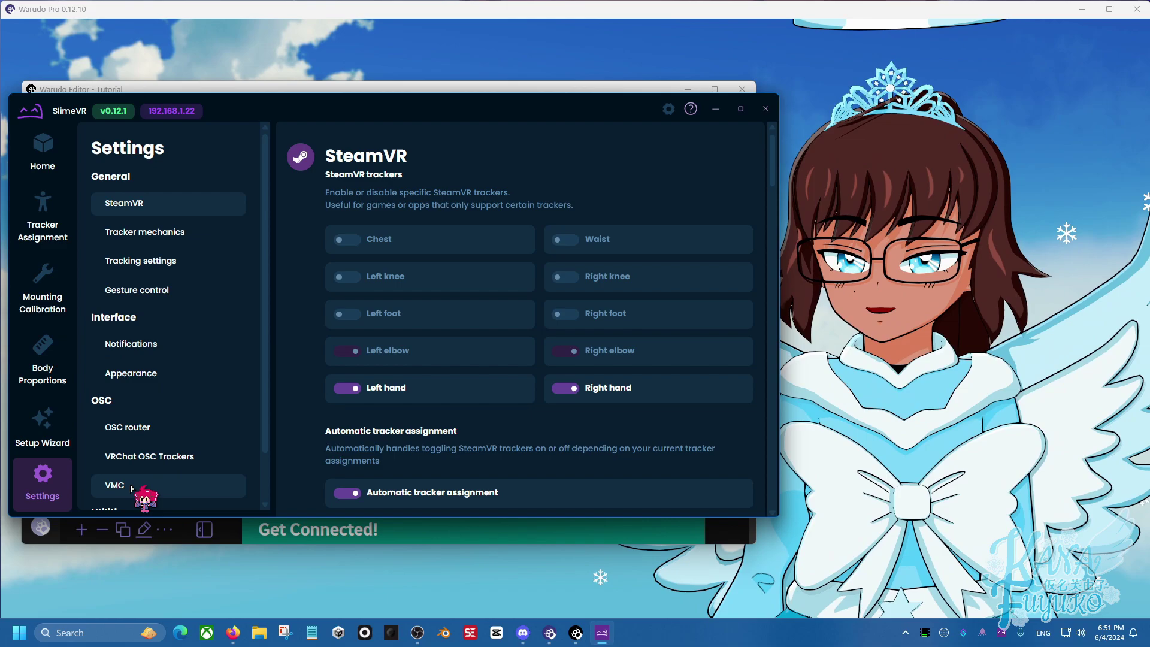
left_click(123, 486)
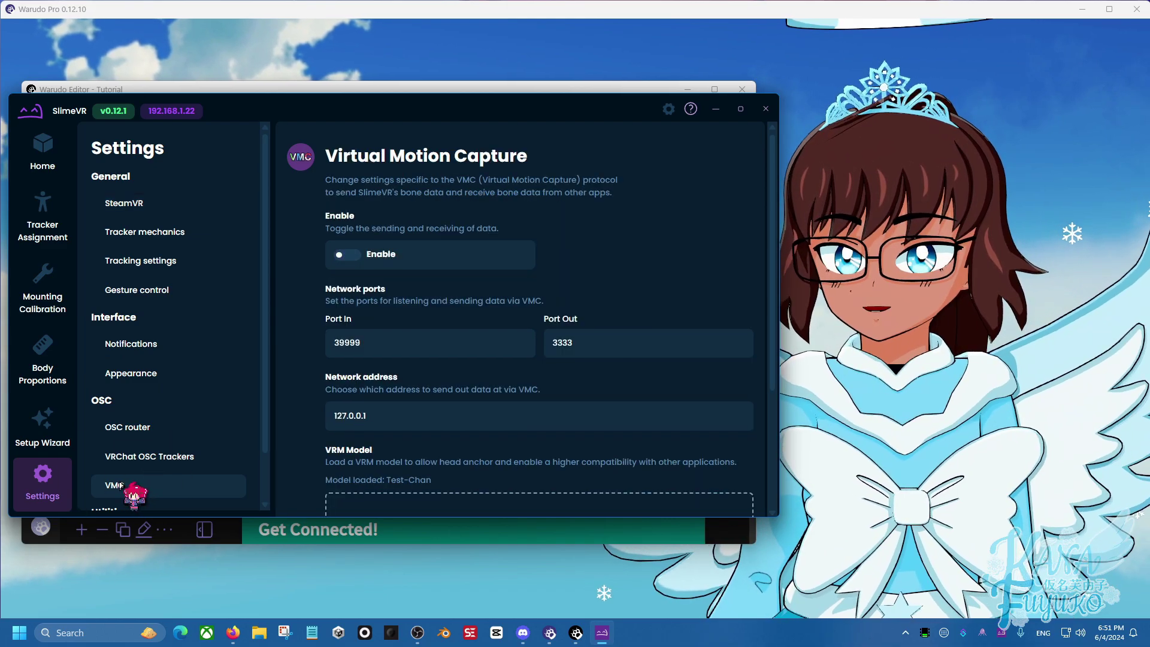
left_click(351, 256)
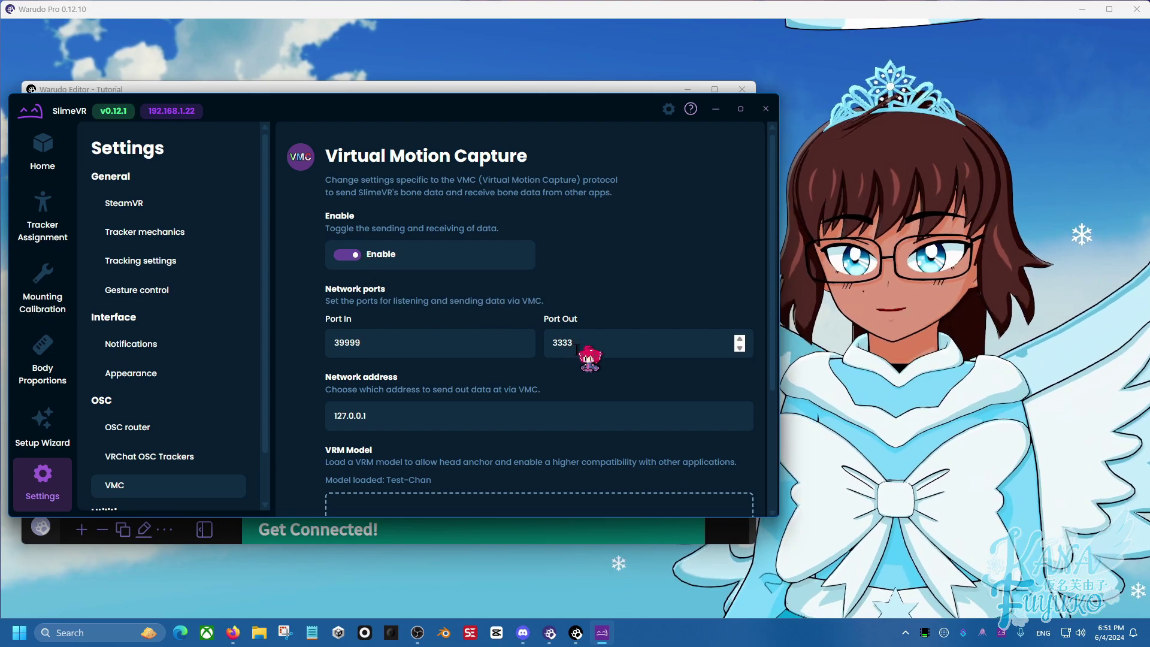
double_click(550, 346)
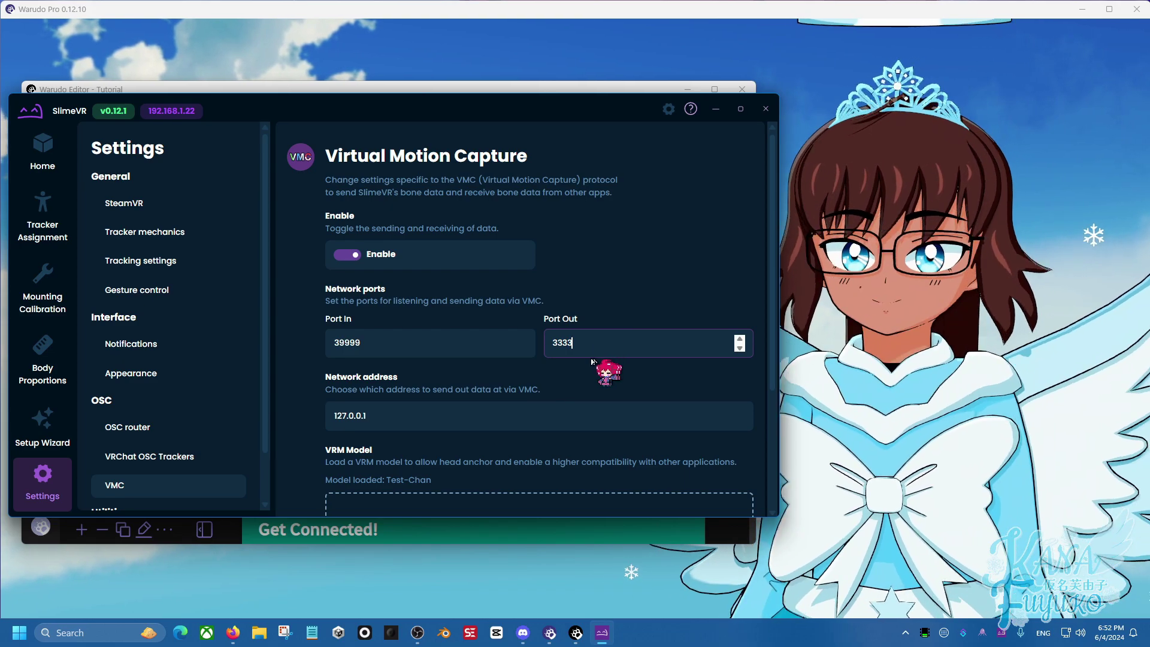
key("ctrl+a")
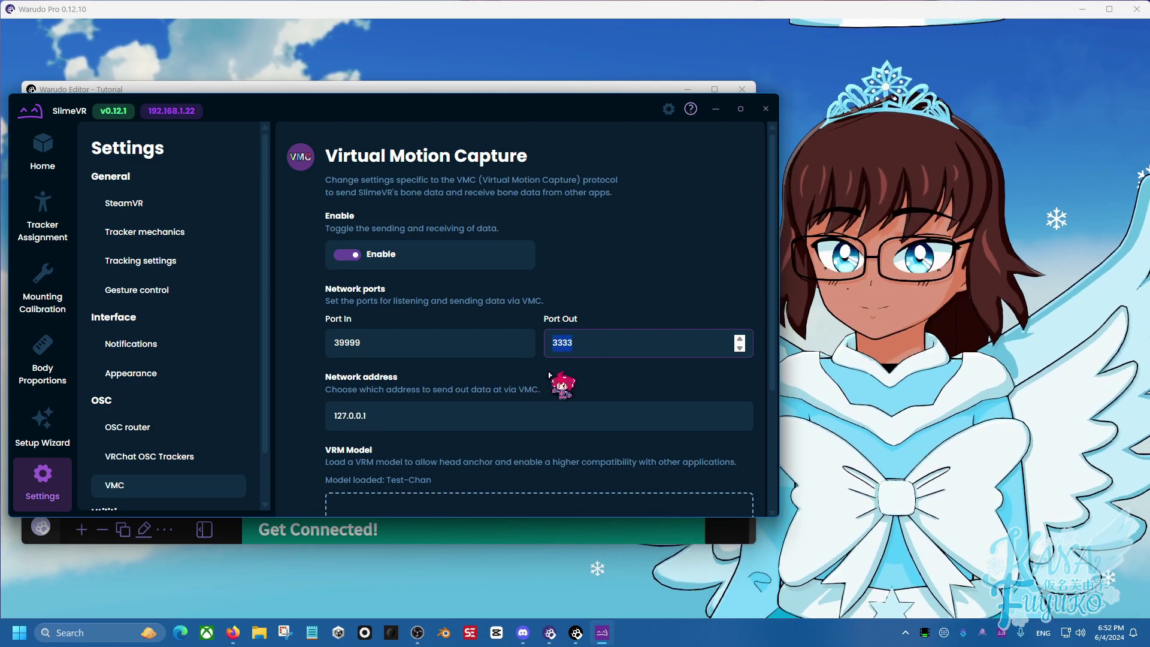
Switch on Anchor at hips on SlimeVR's VMC settings page
left_click(534, 384)
scroll(534, 384, "down", 3)
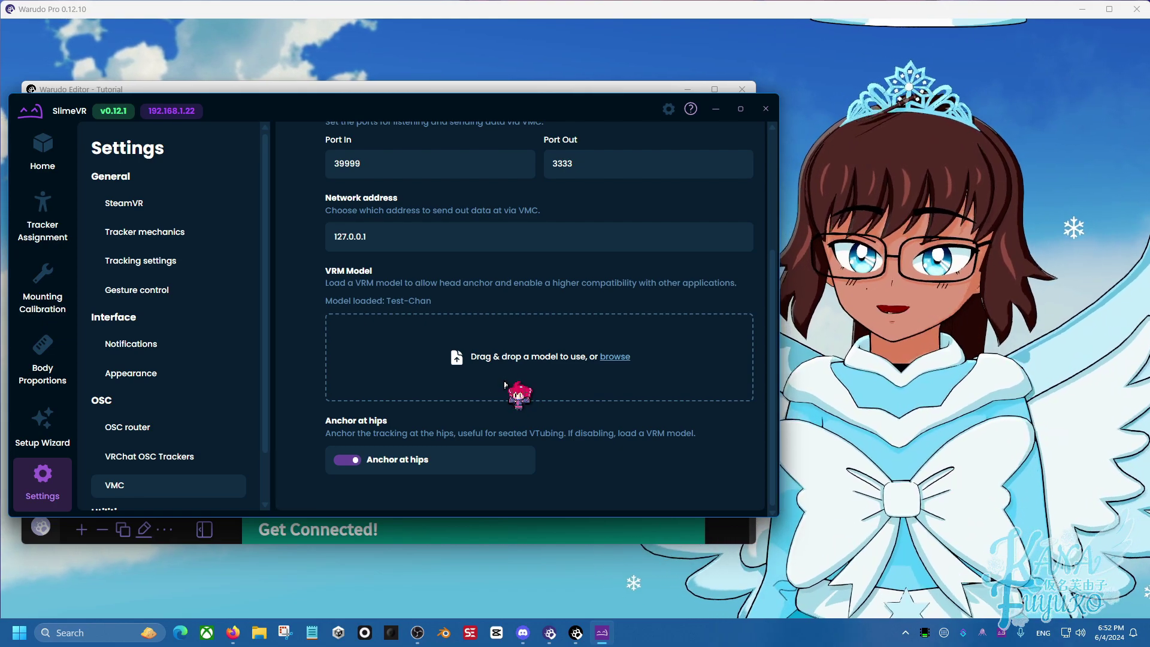
left_click(339, 460)
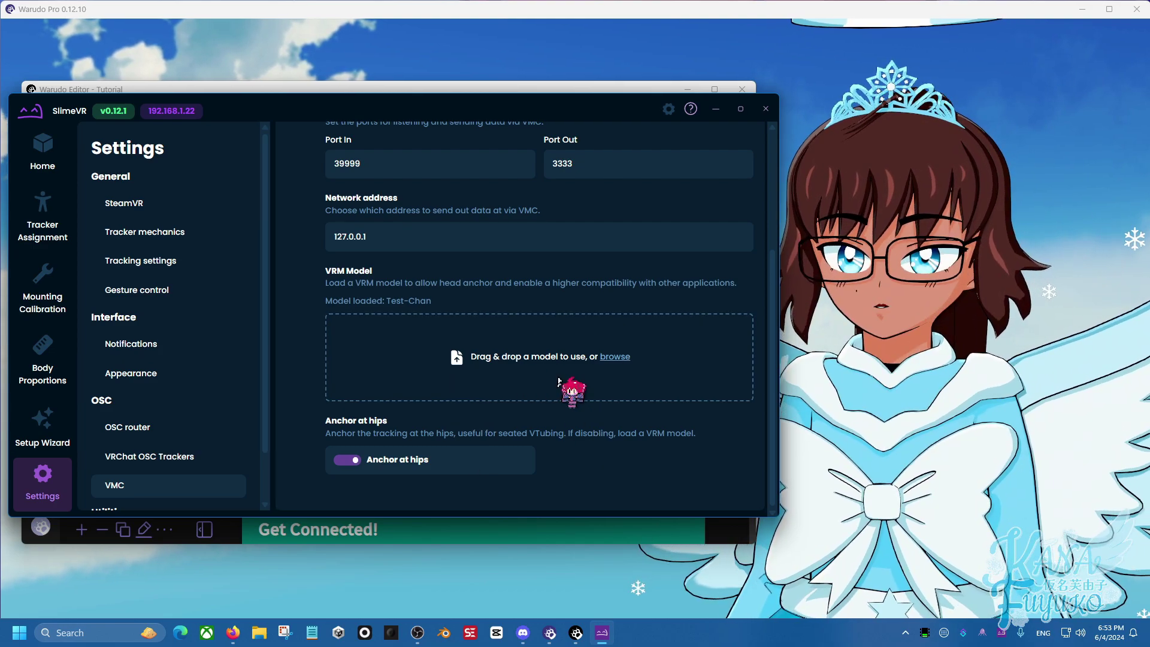
scroll(546, 369, "up", 3)
scroll(593, 336, "down", 1)
scroll(572, 320, "up", 1)
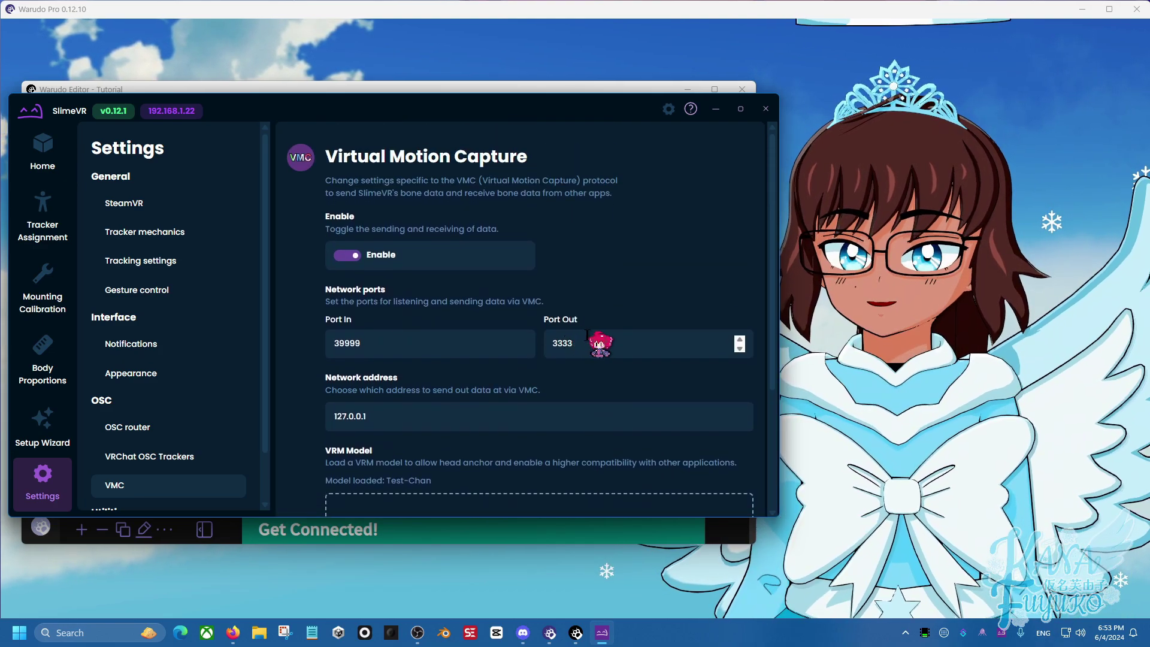
key("ctrl")
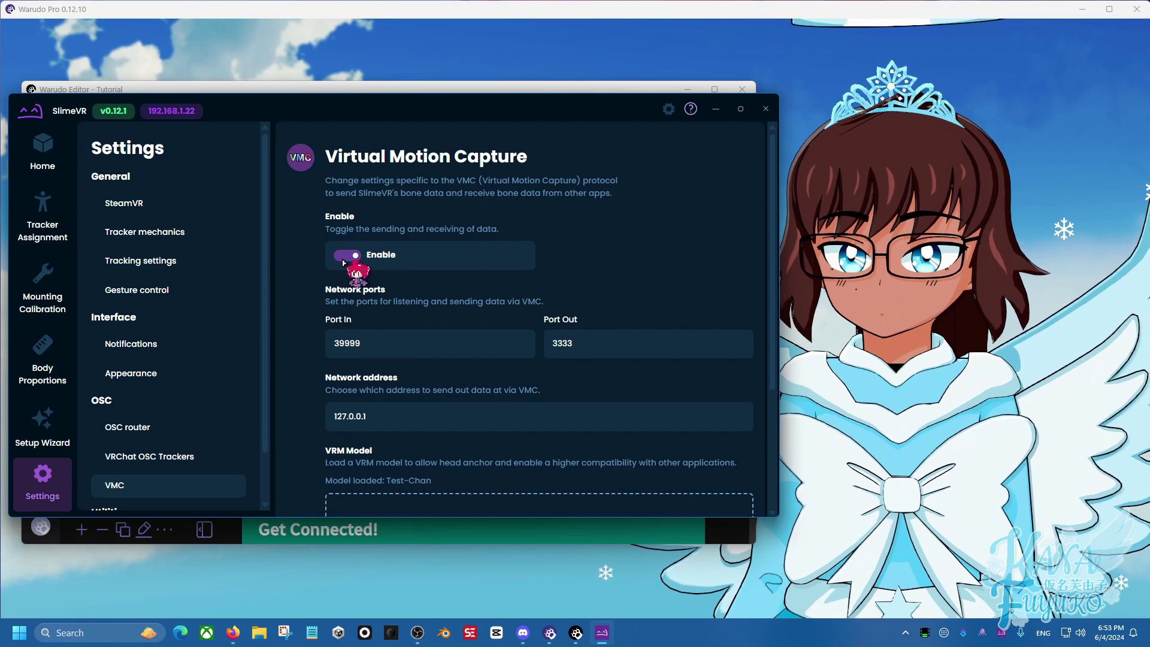
key("ctrl")
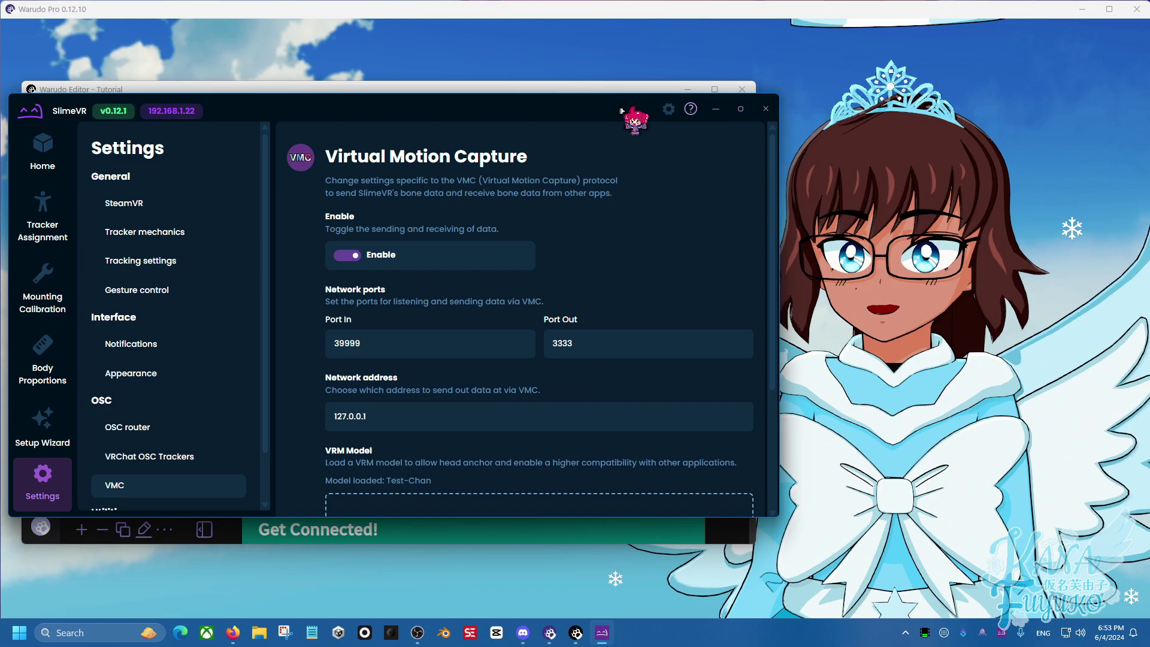
Minimize SlimeVR and show the Warudo Character asset's Motion Capture settings
left_click(716, 109)
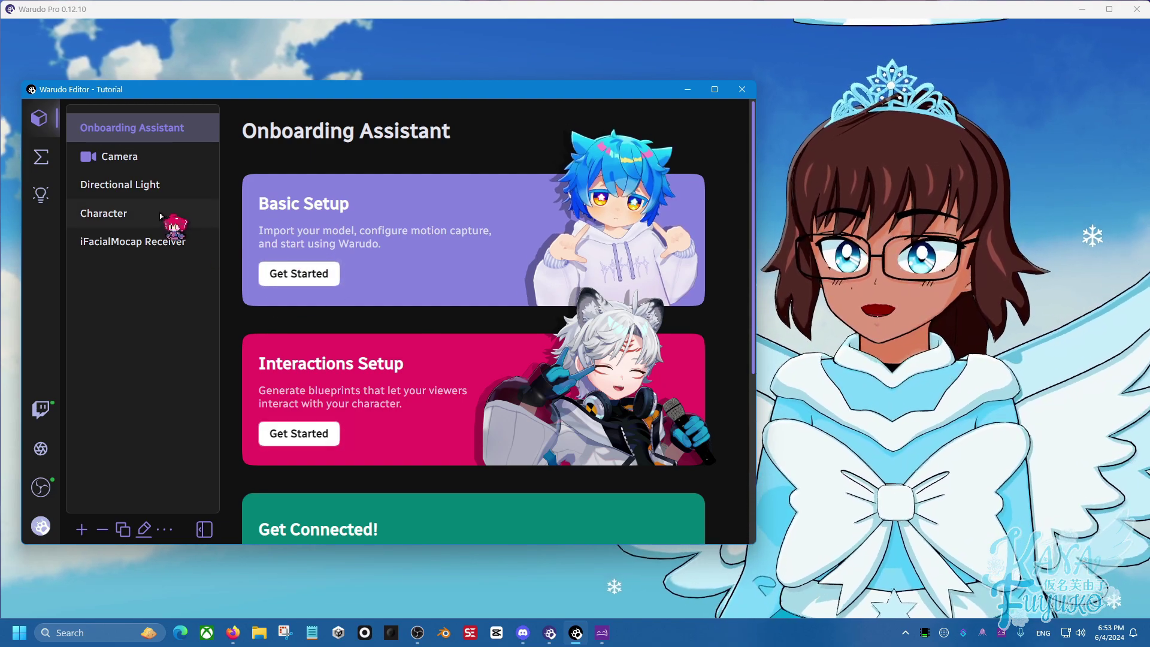
left_click(161, 216)
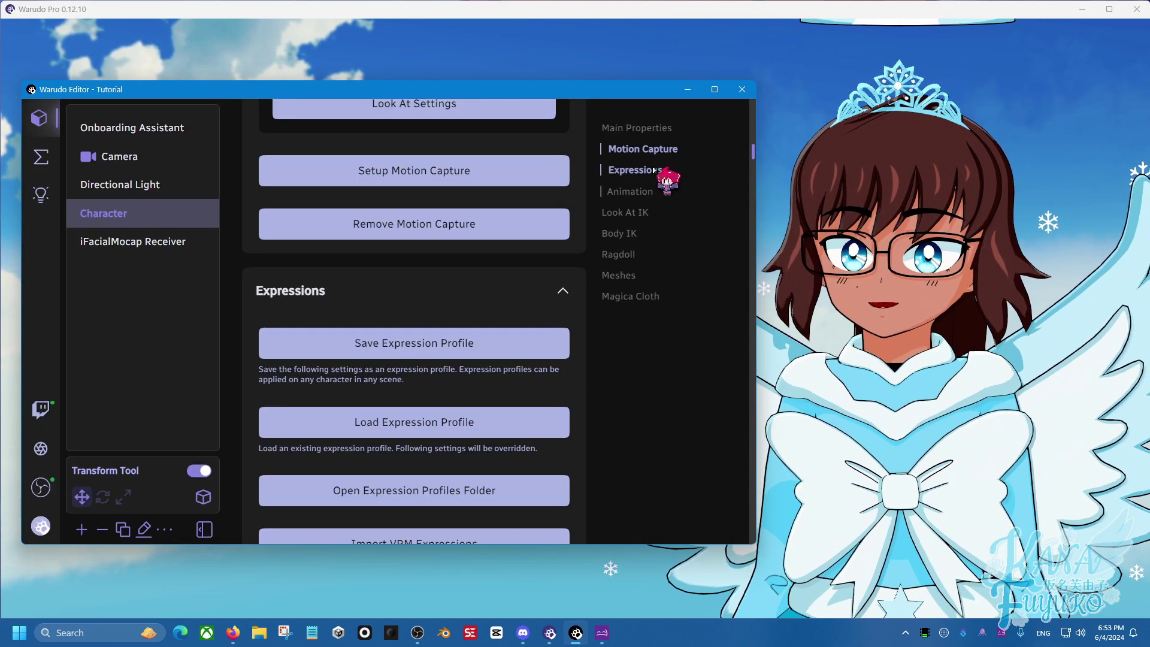
left_click(650, 148)
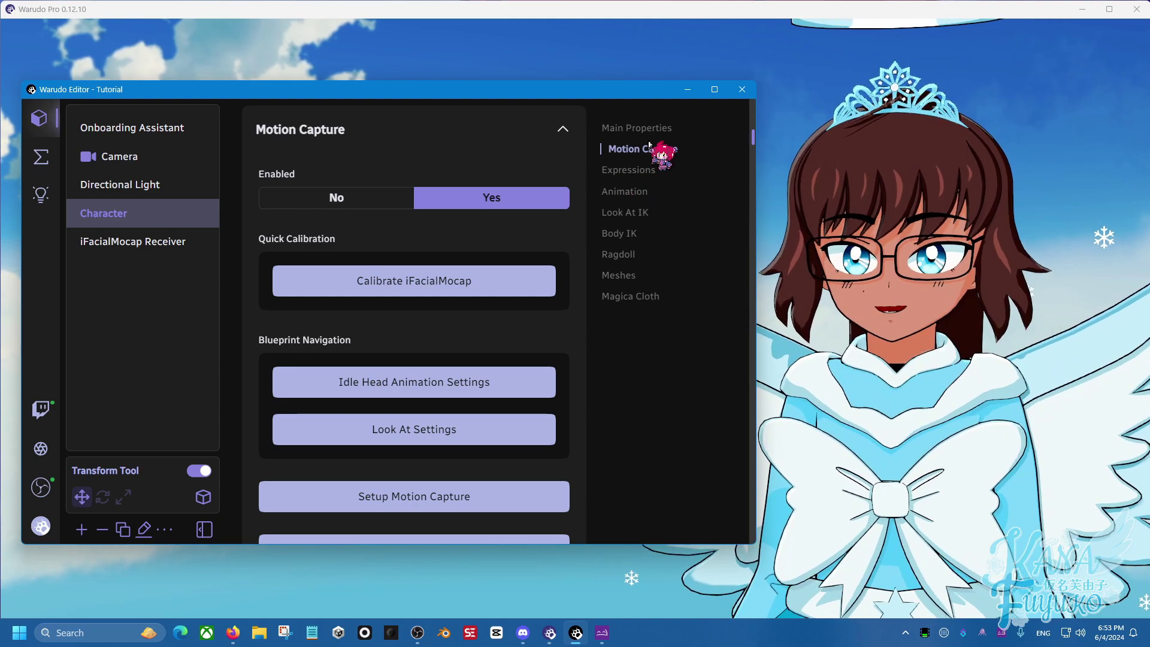
scroll(352, 379, "down", 3)
scroll(353, 379, "up", 1)
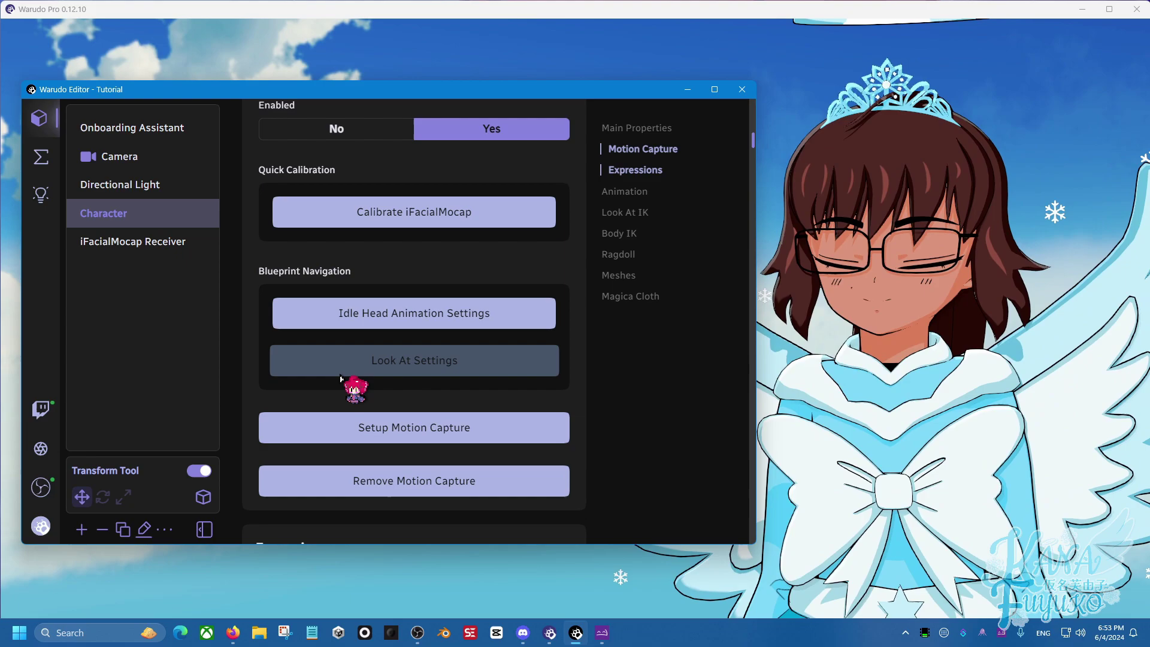
Open the Onboarding Assistant, browse Miscellaneous asset types, and close the list without adding
left_click(170, 132)
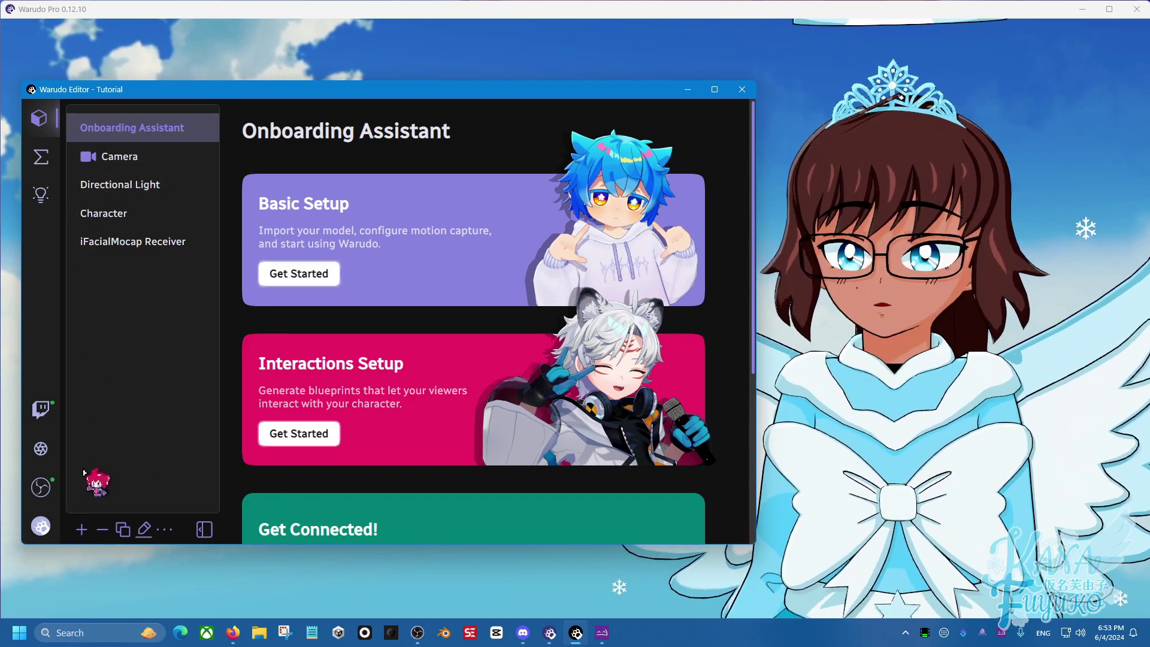
left_click(82, 530)
scroll(150, 408, "down", 8)
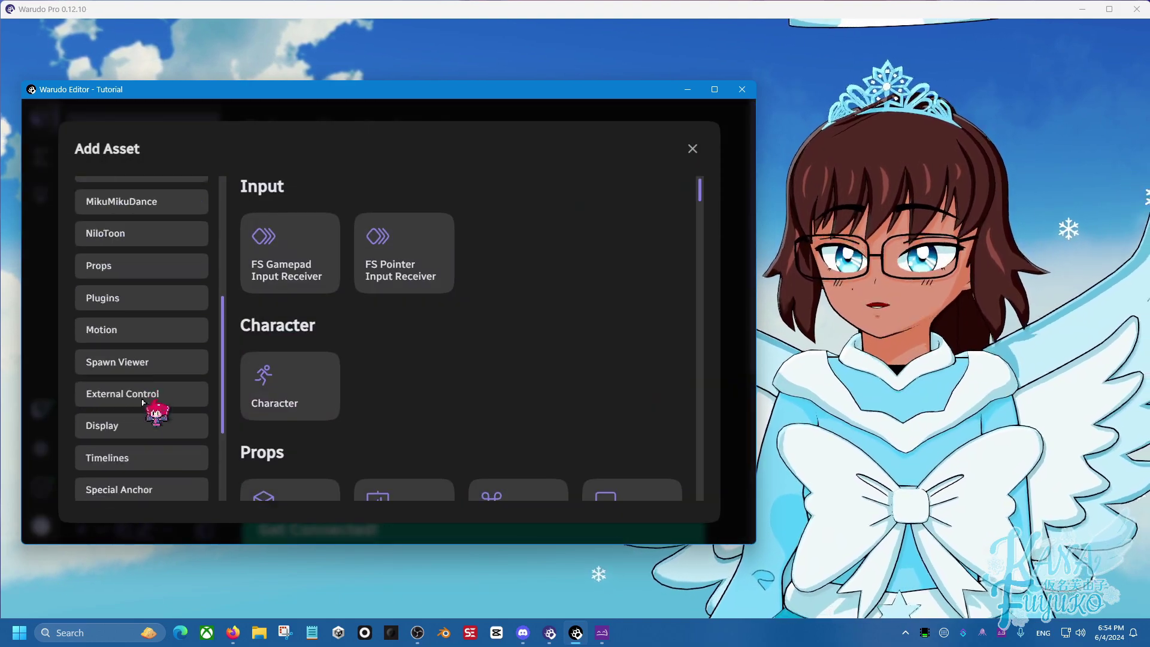
left_click(145, 484)
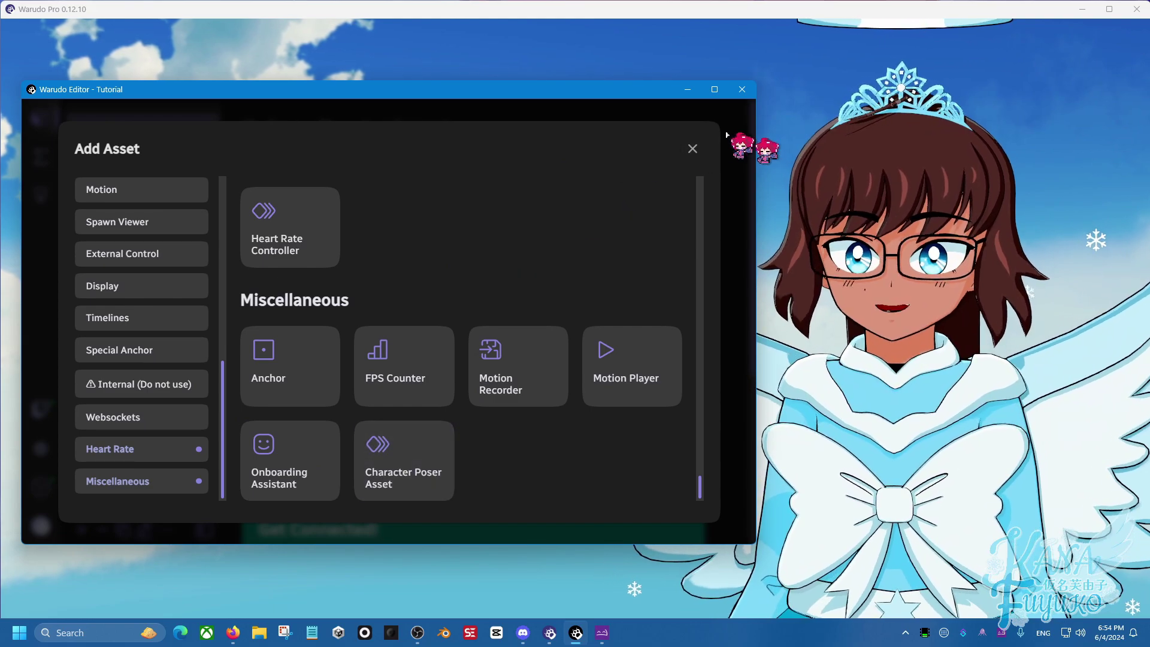
left_click(688, 152)
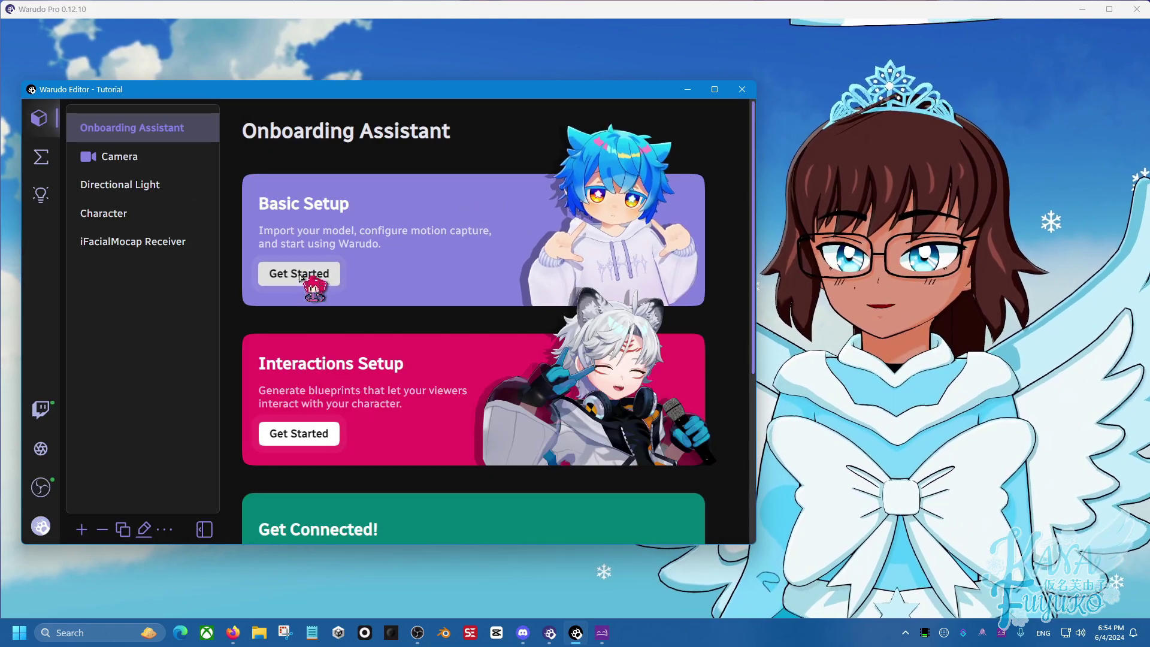
Start Basic Setup, open the characters folder, and confirm the selected character
left_click(298, 280)
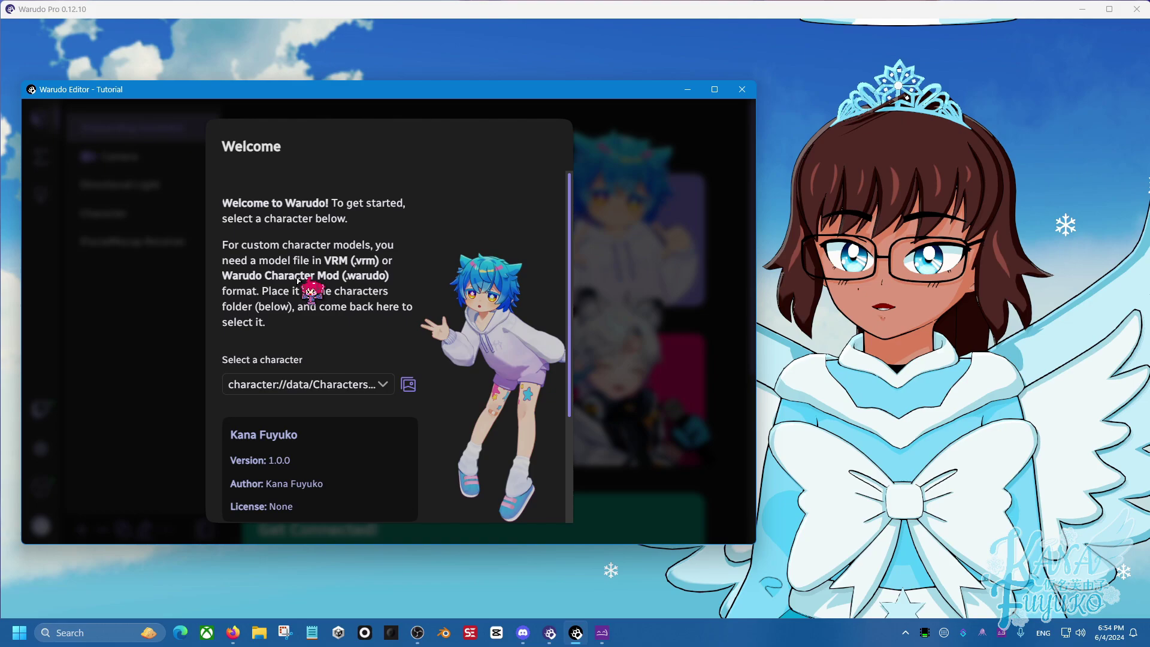
scroll(342, 371, "down", 1)
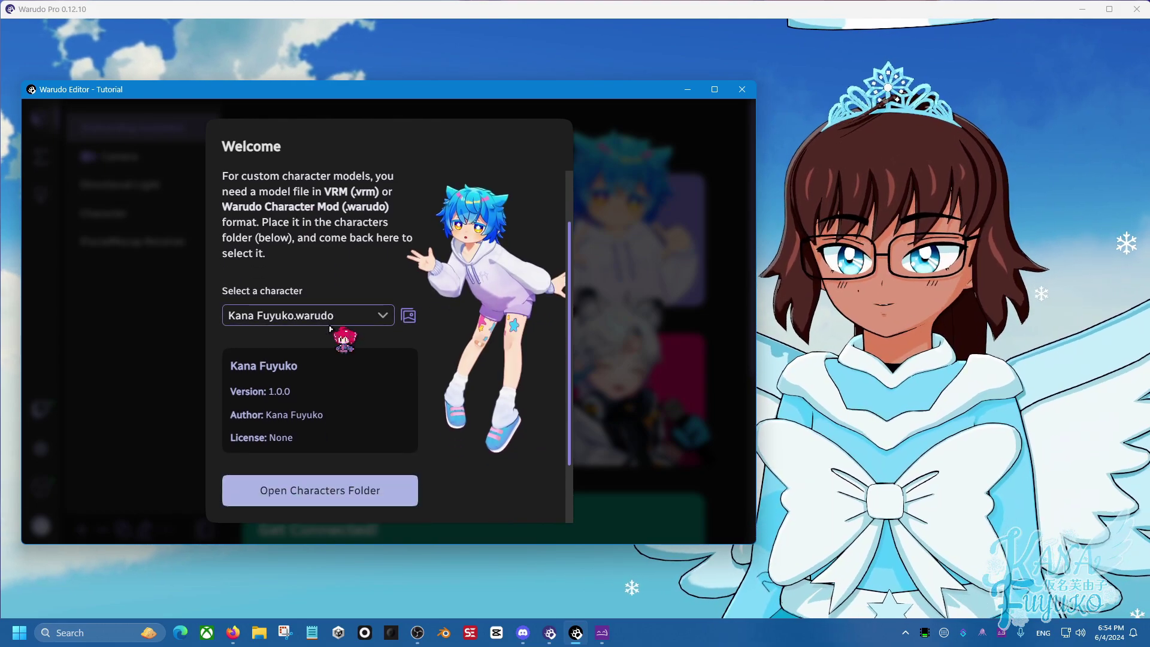
scroll(342, 335, "down", 2)
left_click(324, 413)
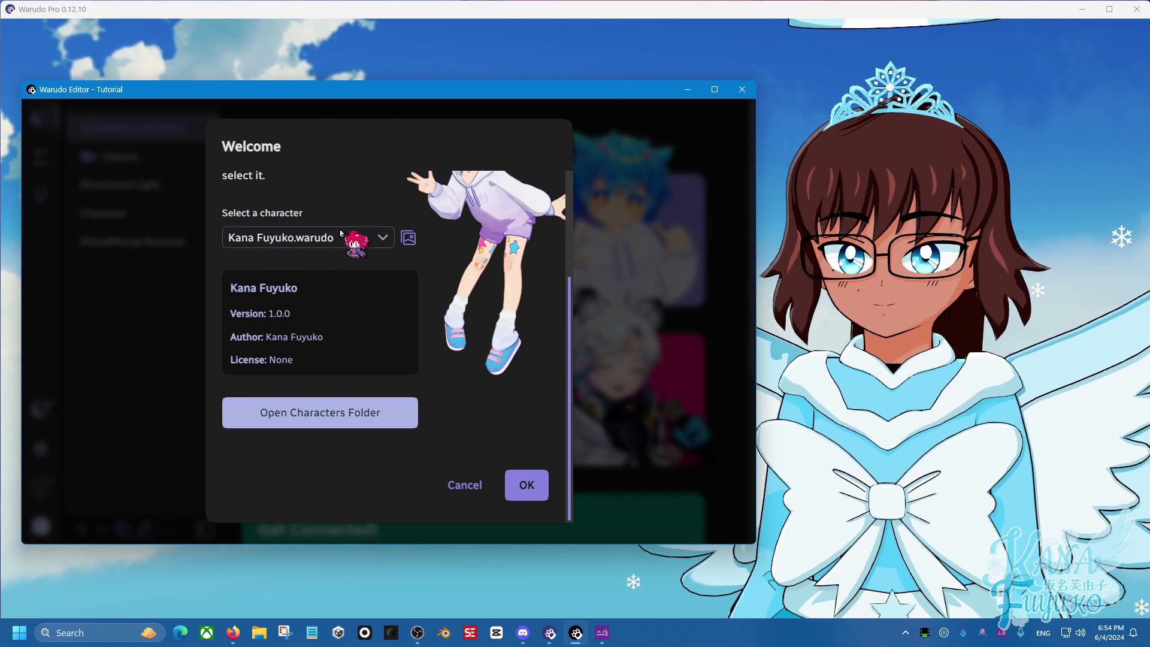
left_click(523, 482)
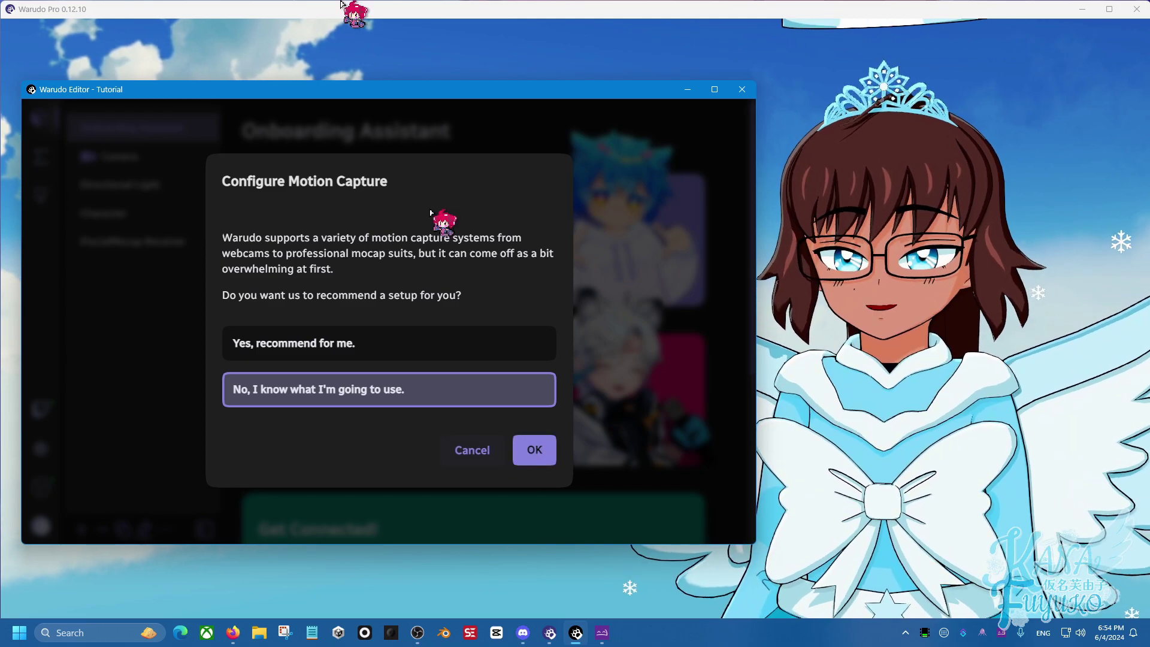
Choose manual tracking setup and keep iFacialMocap (iPhone / iPad) for face tracking
left_click(537, 450)
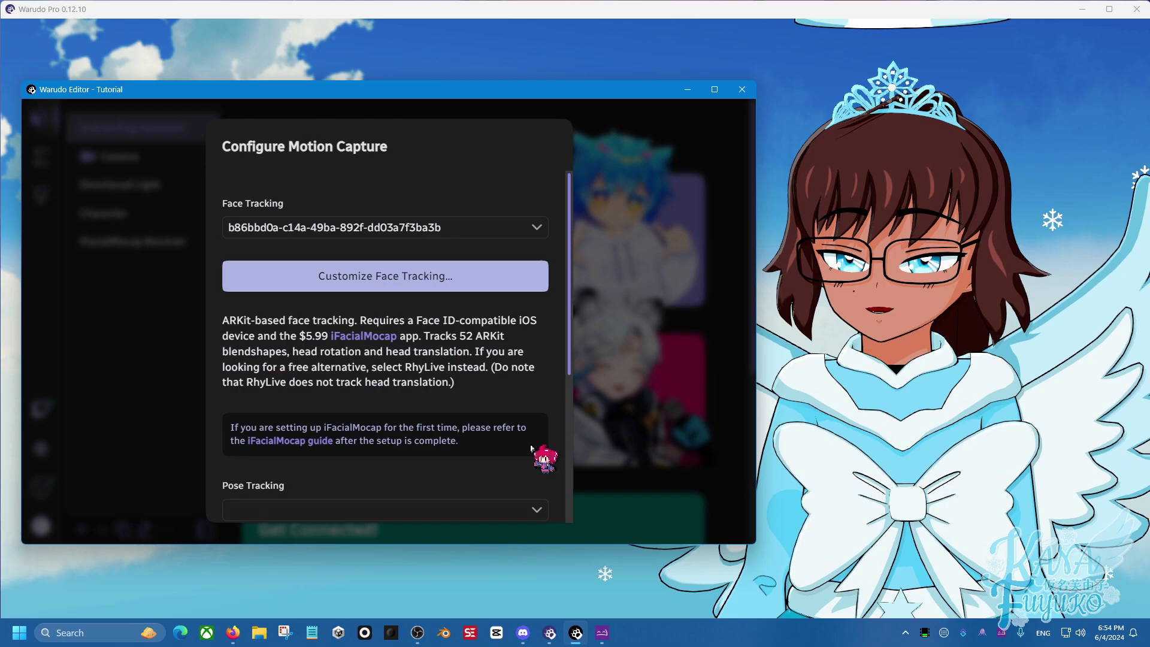
left_click(379, 228)
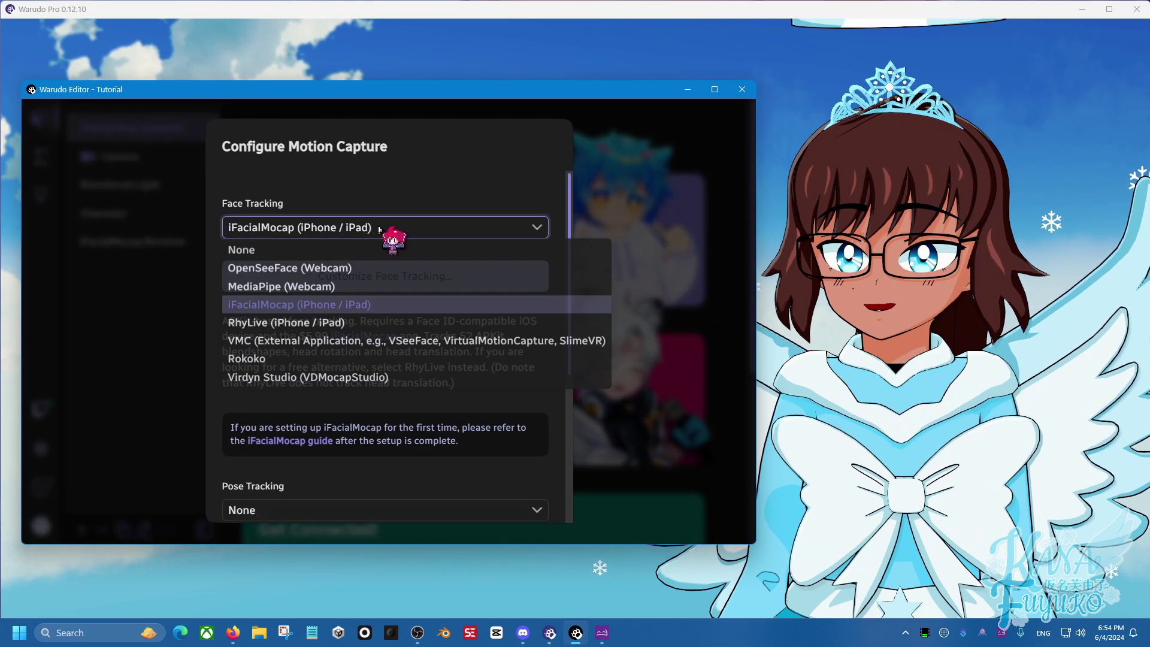
key("Escape")
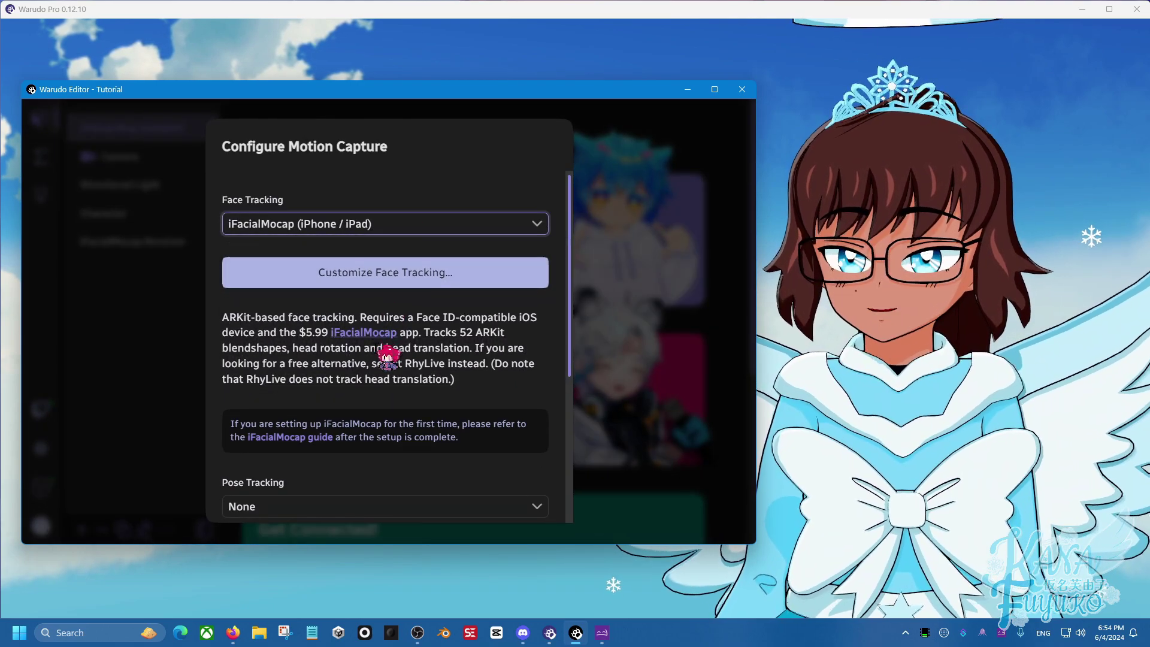
scroll(385, 347, "down", 3)
Set pose tracking to VMC and secondary tracking to Leap Motion Controller for fingers
left_click(335, 303)
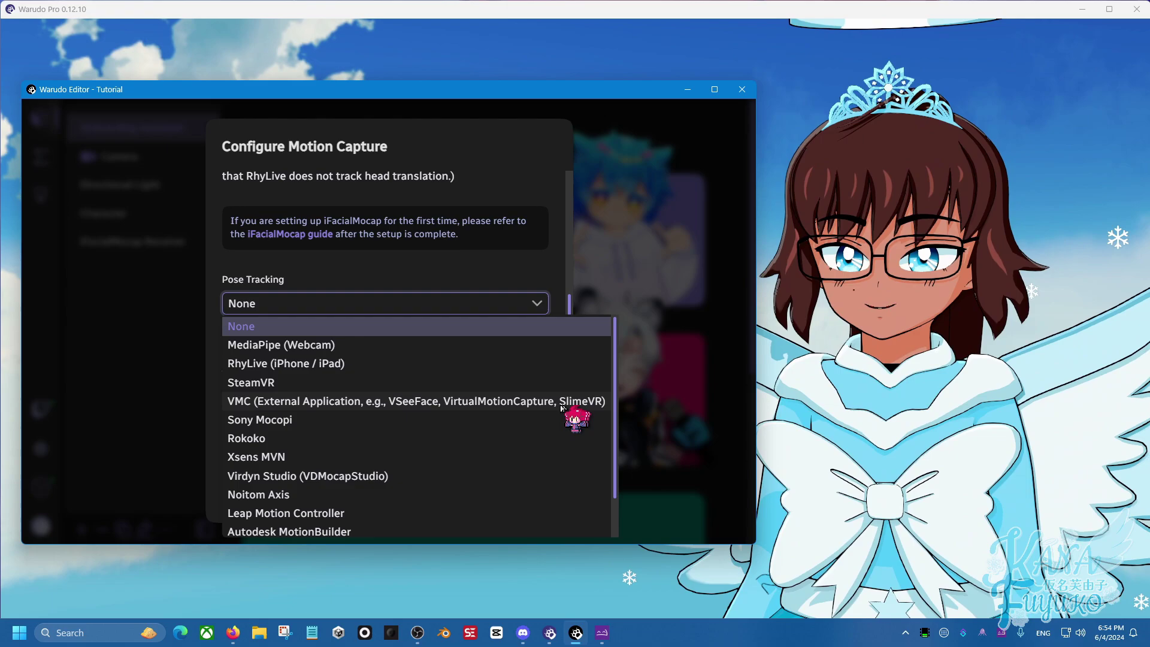
left_click(563, 403)
scroll(364, 378, "down", 3)
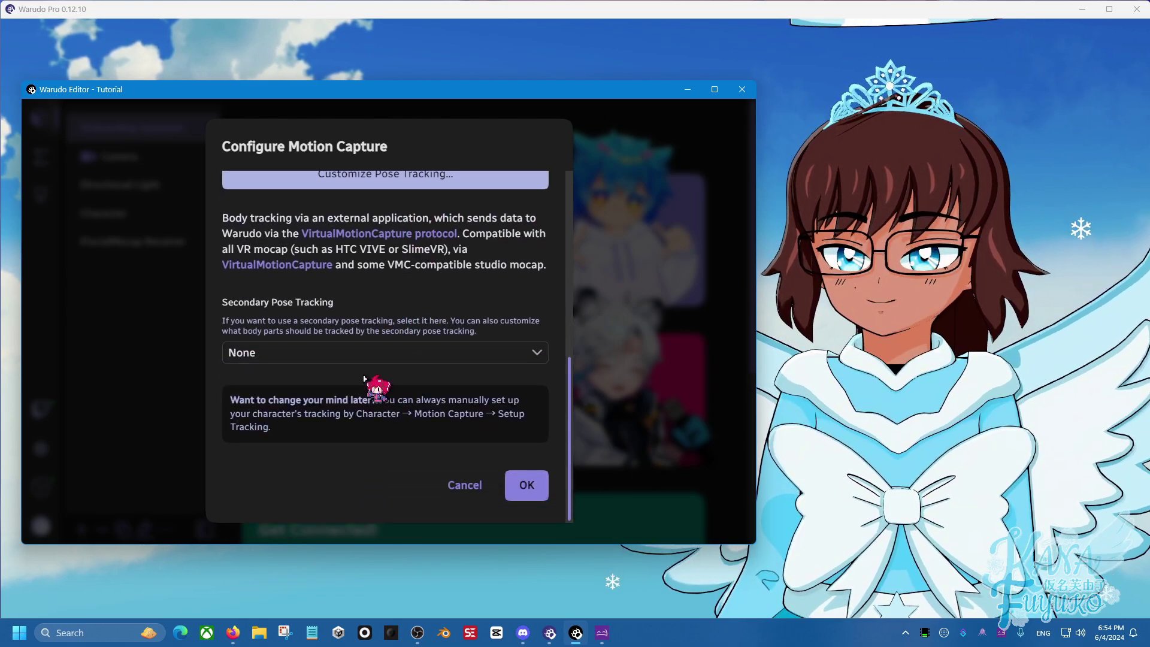
left_click(262, 356)
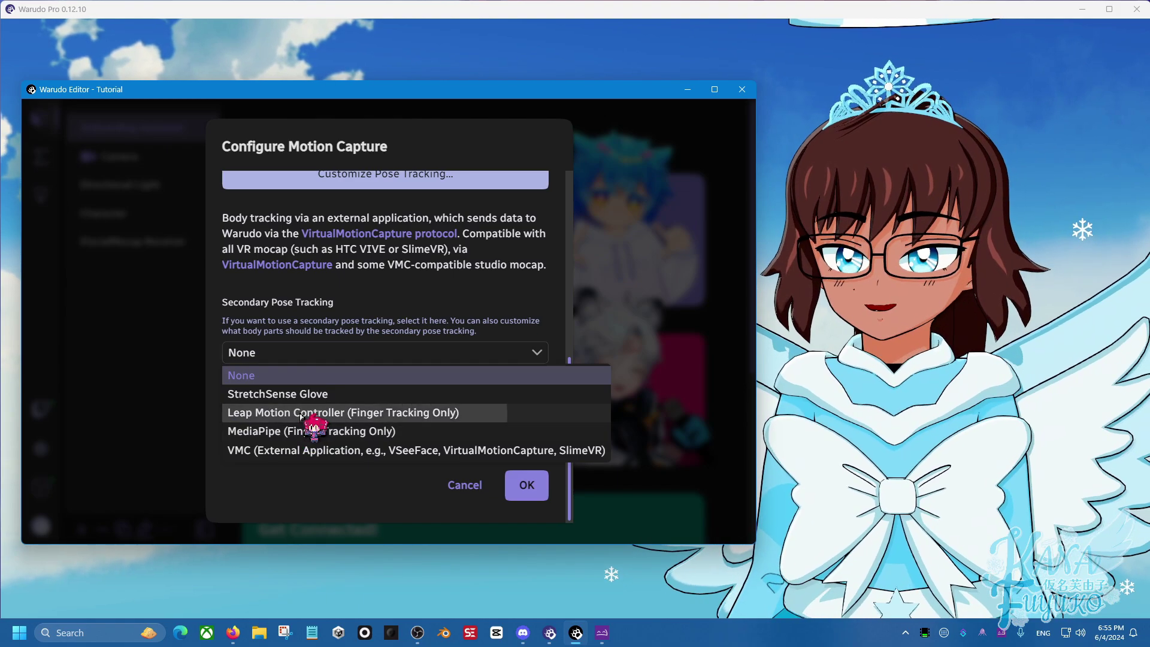
left_click(301, 415)
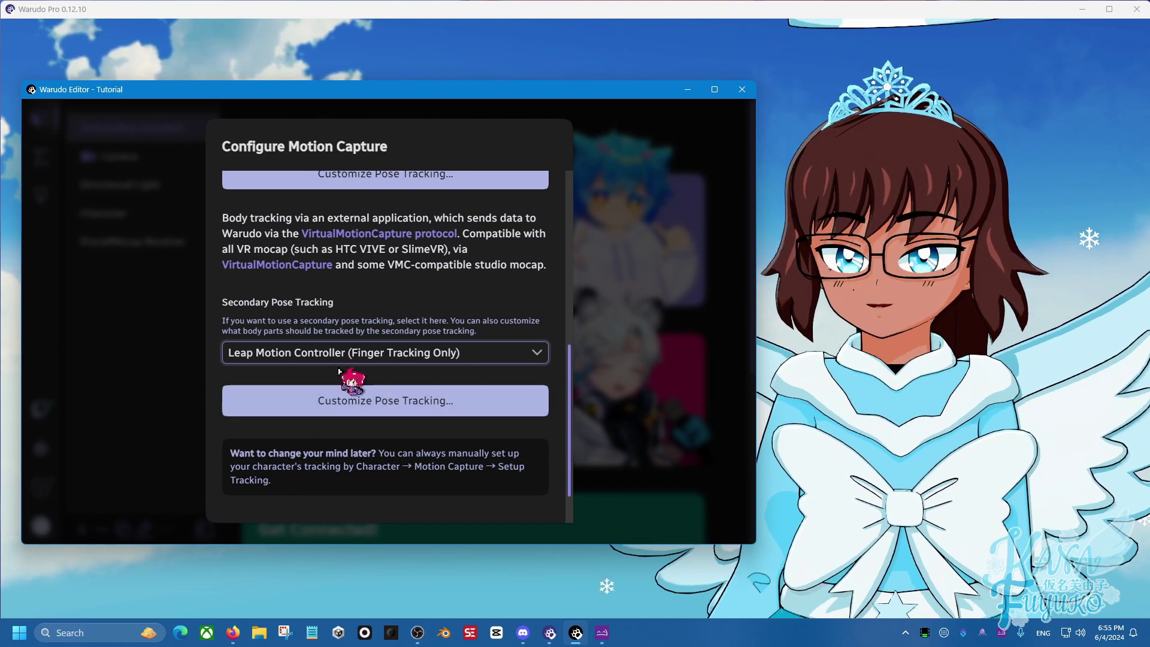
scroll(333, 383, "down", 2)
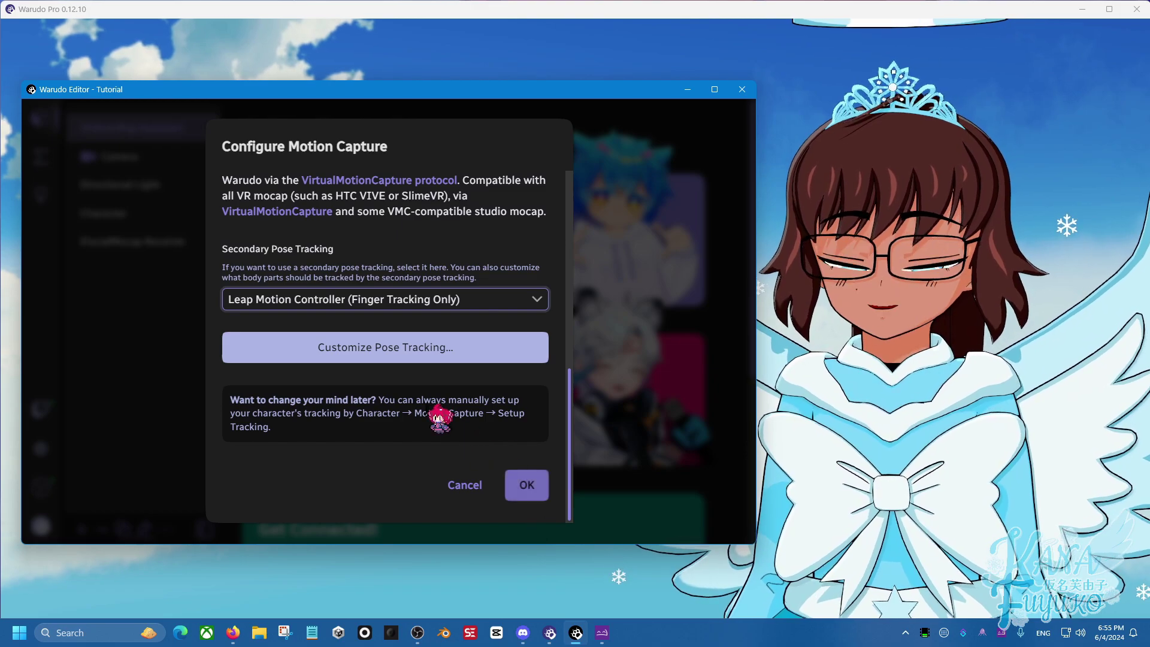
scroll(402, 390, "up", 5)
scroll(401, 390, "up", 3)
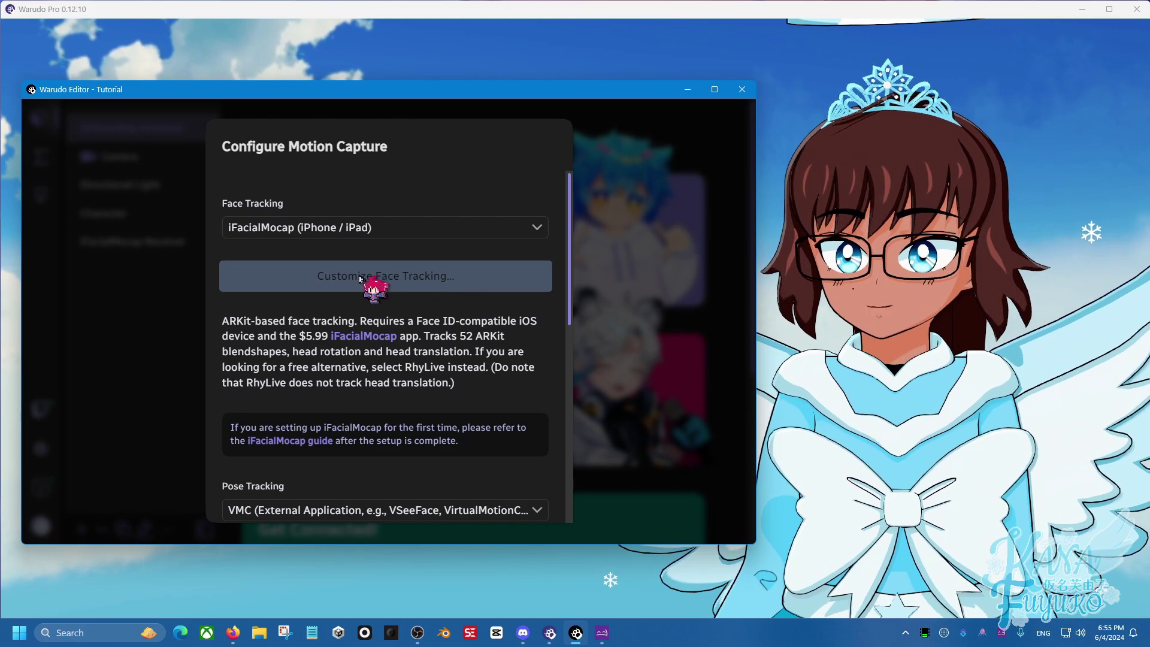
In face tracking customization, keep idle head animation only when not tracking
left_click(410, 275)
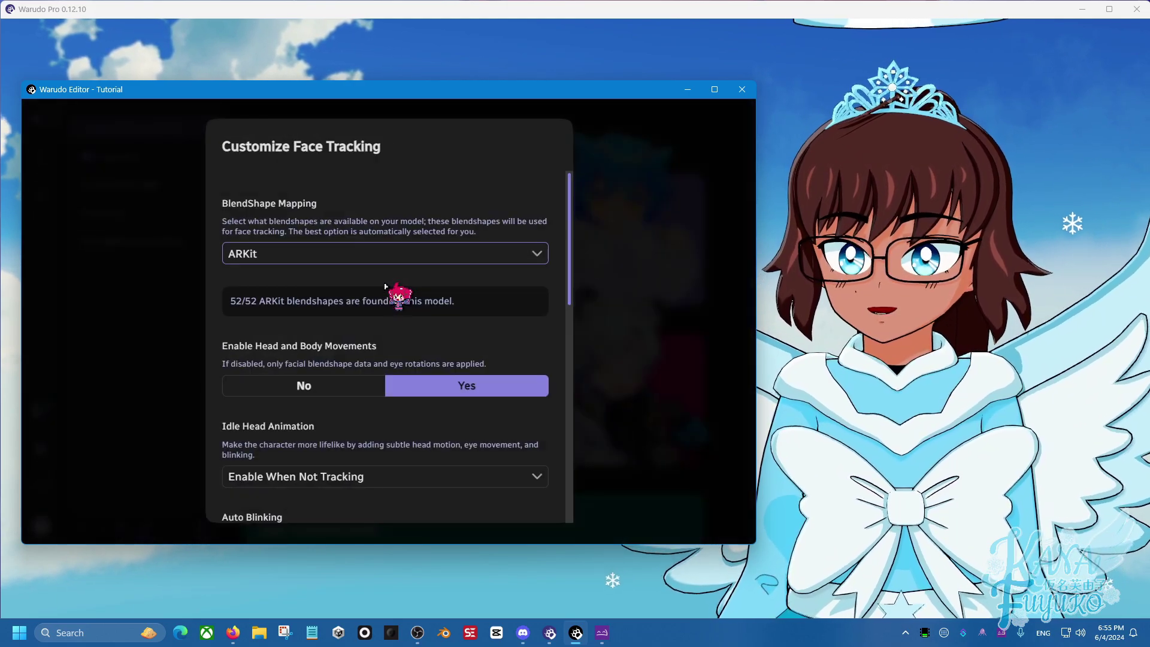
scroll(370, 304, "down", 3)
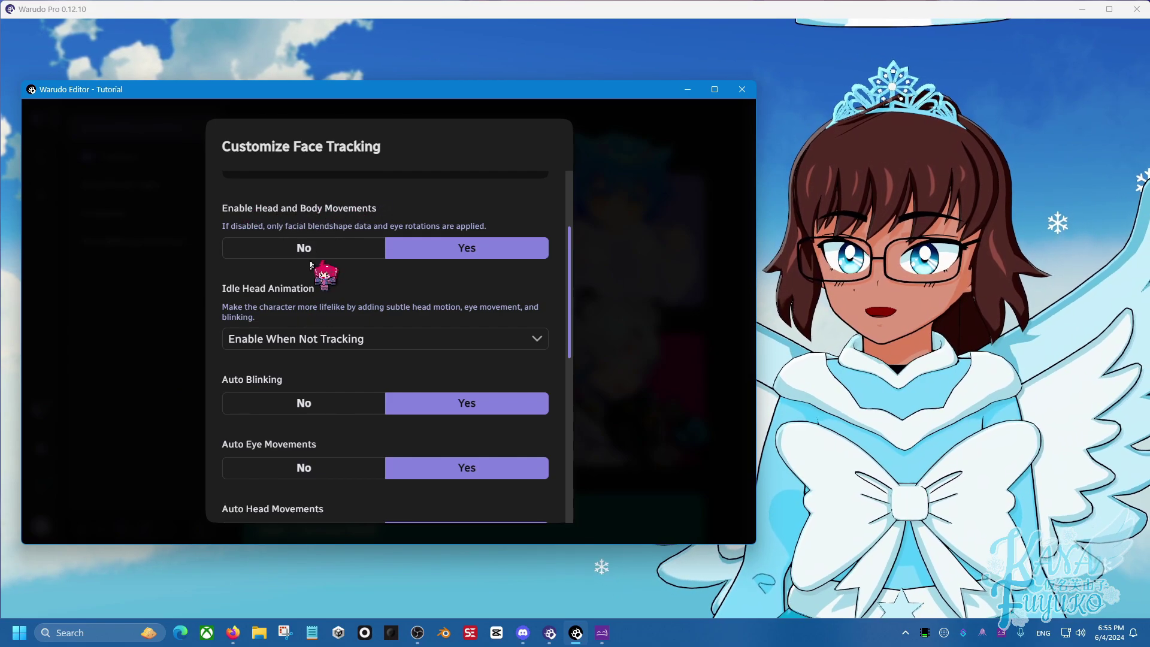
left_click(290, 339)
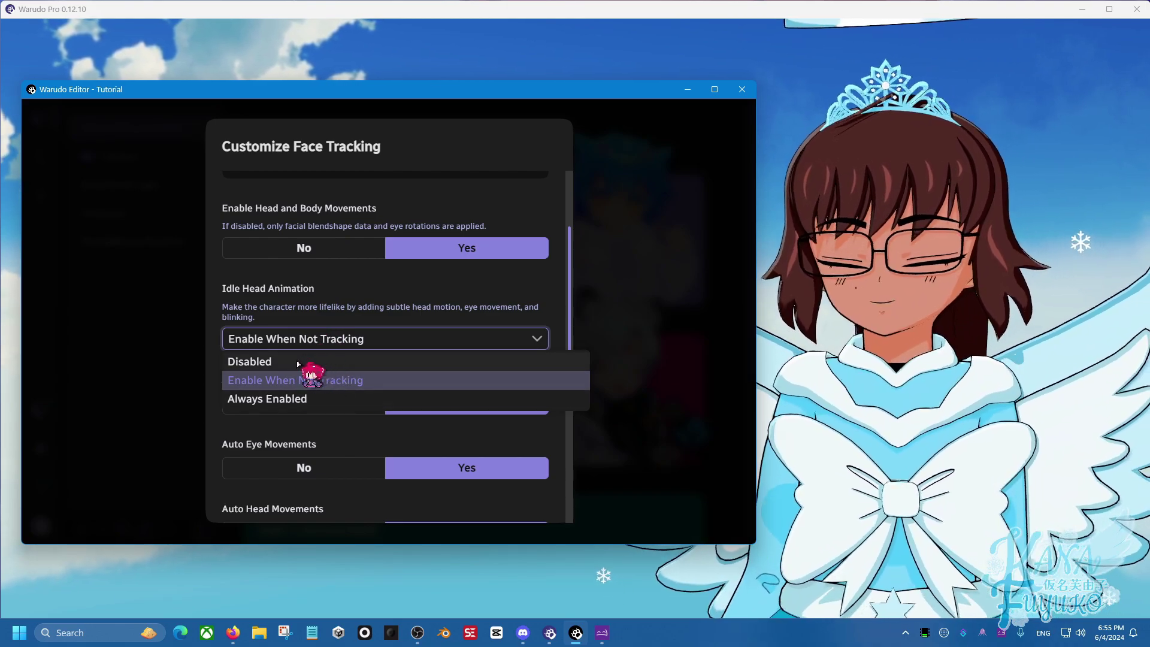
left_click(344, 380)
Keep Look At enabled when tracking and accept the ARKit face tracking settings
scroll(341, 383, "down", 6)
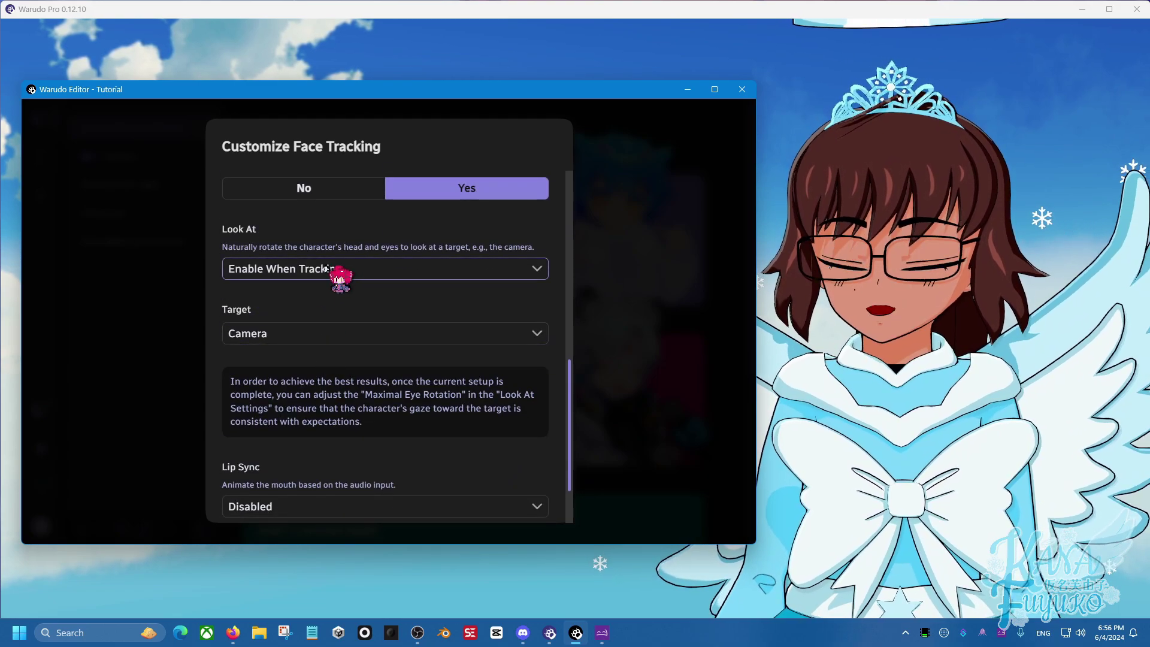
left_click(316, 278)
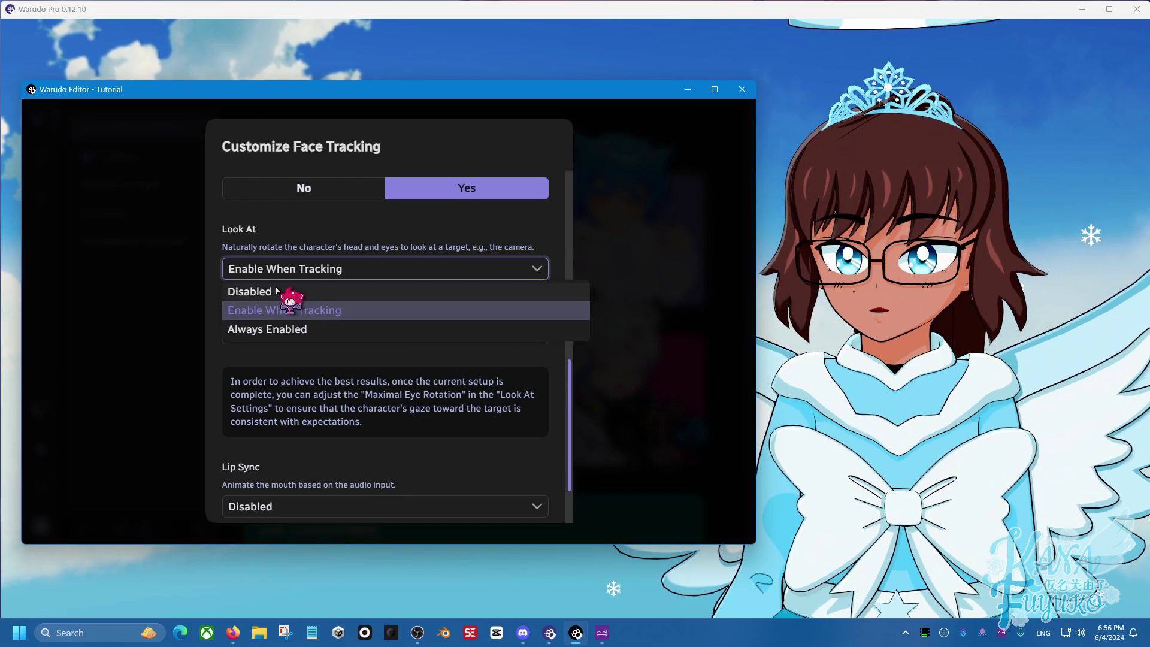
left_click(314, 276)
scroll(318, 323, "down", 3)
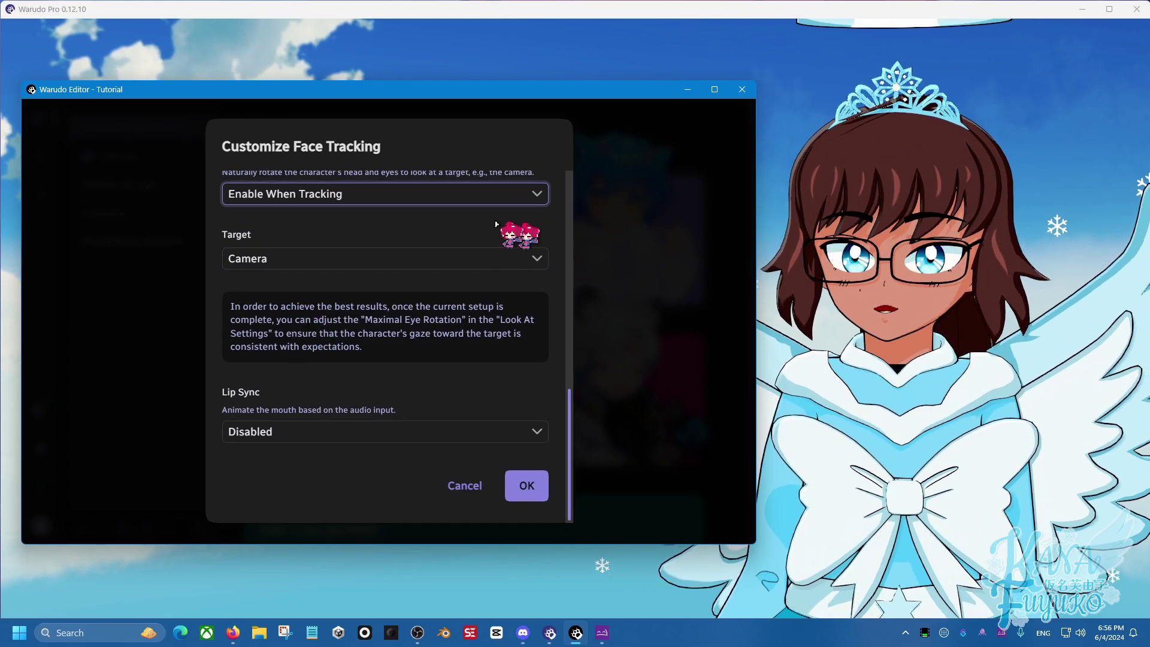
scroll(304, 330, "up", 1)
scroll(303, 330, "up", 10)
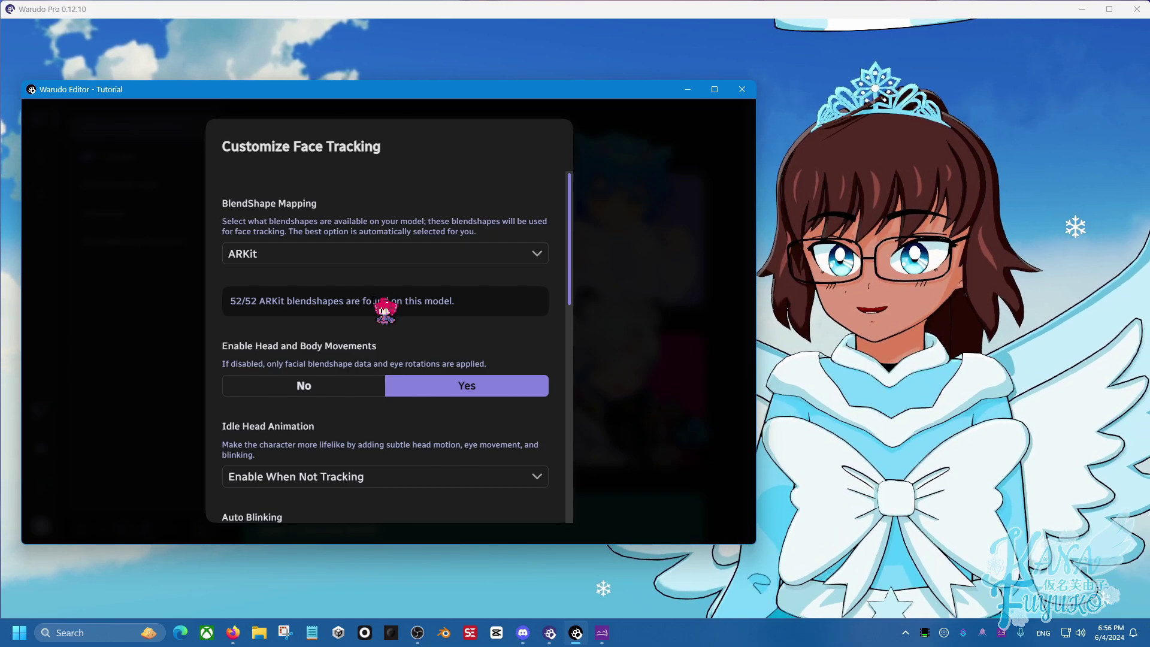
scroll(336, 359, "down", 3)
scroll(360, 385, "up", 2)
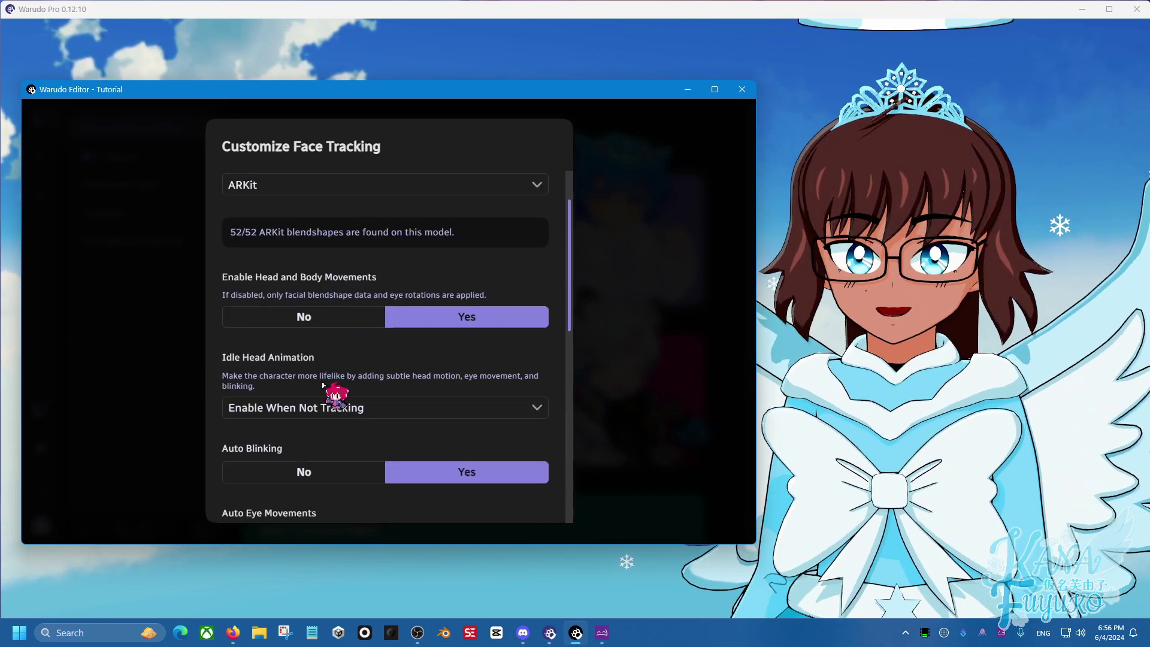
scroll(359, 393, "down", 5)
scroll(360, 338, "up", 3)
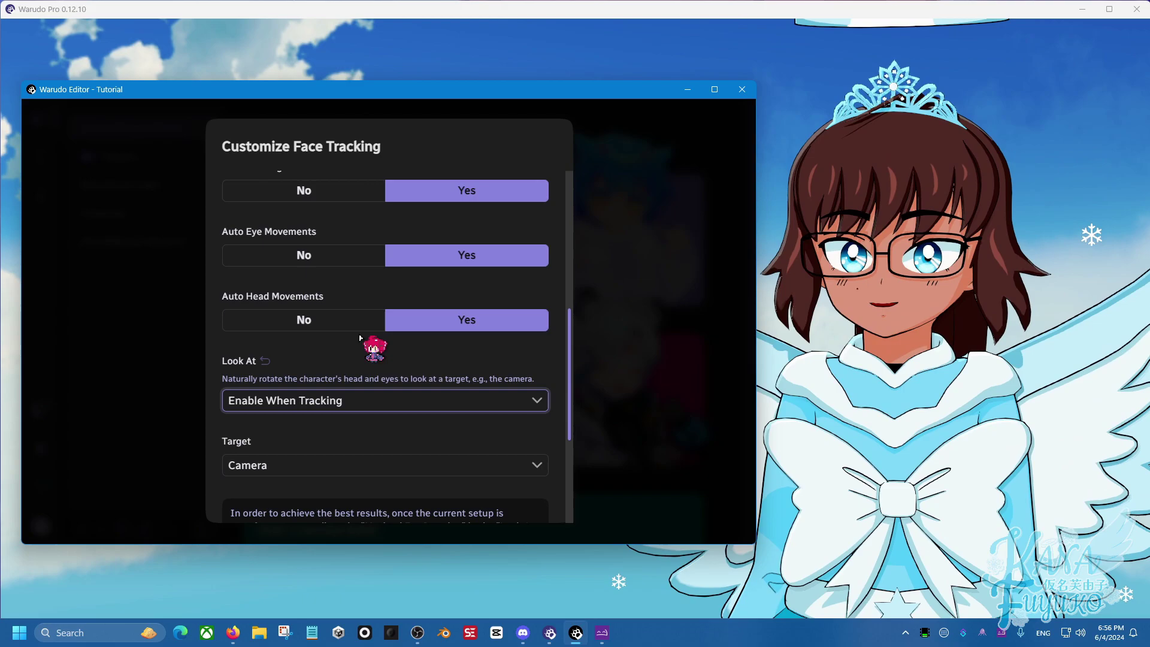
scroll(344, 321, "up", 3)
scroll(371, 398, "down", 5)
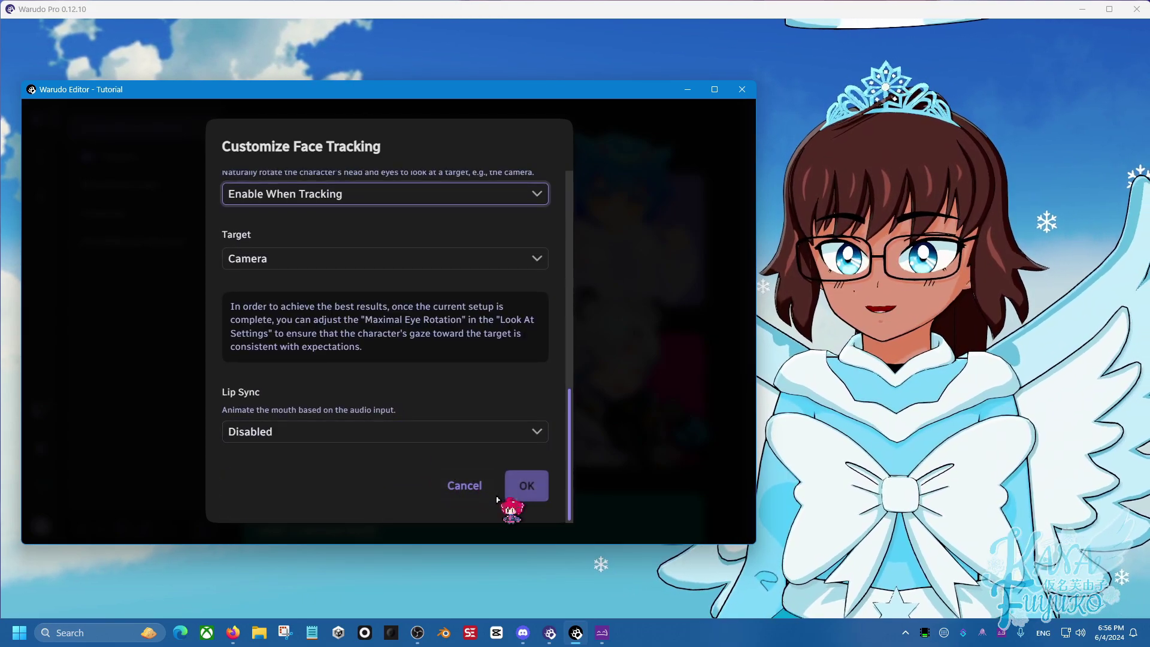
left_click(527, 488)
scroll(446, 368, "down", 3)
scroll(440, 371, "down", 2)
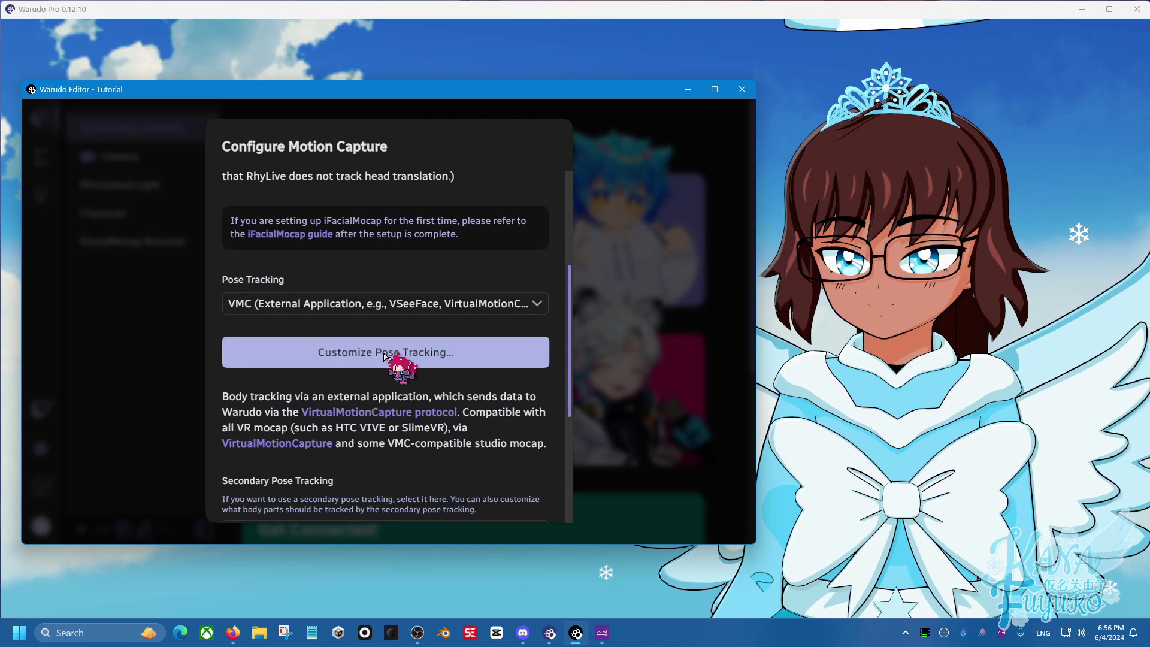
Turn off Track Full Body and remove Head, Pelvis, fingers and legs, leaving both arms
left_click(349, 362)
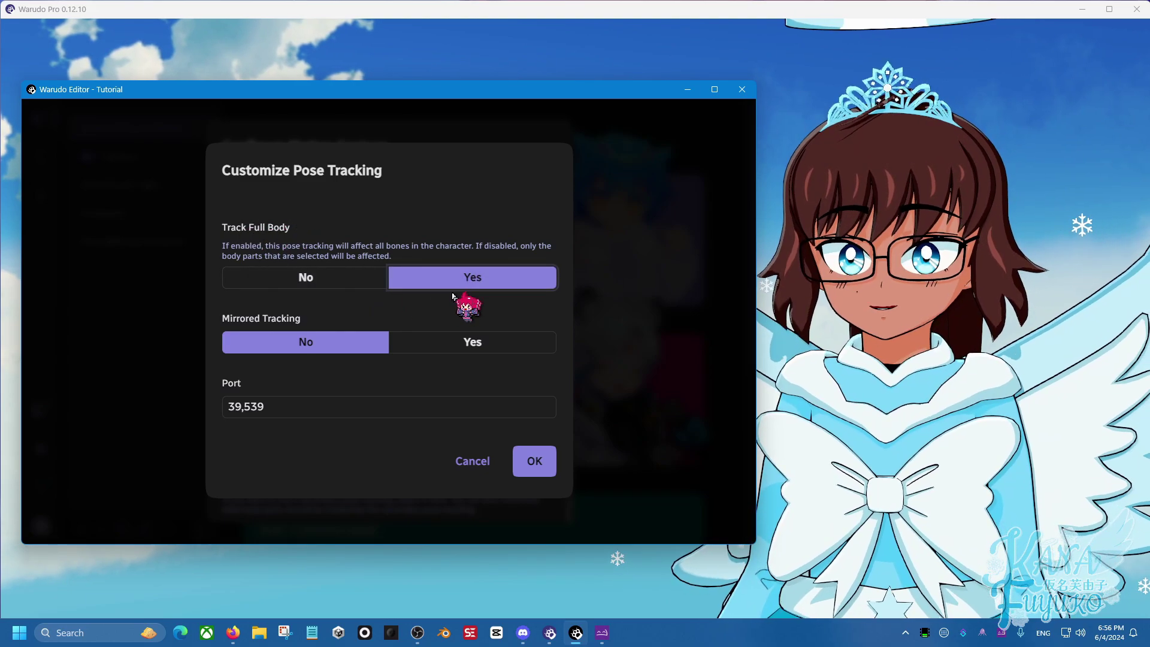
left_click(354, 283)
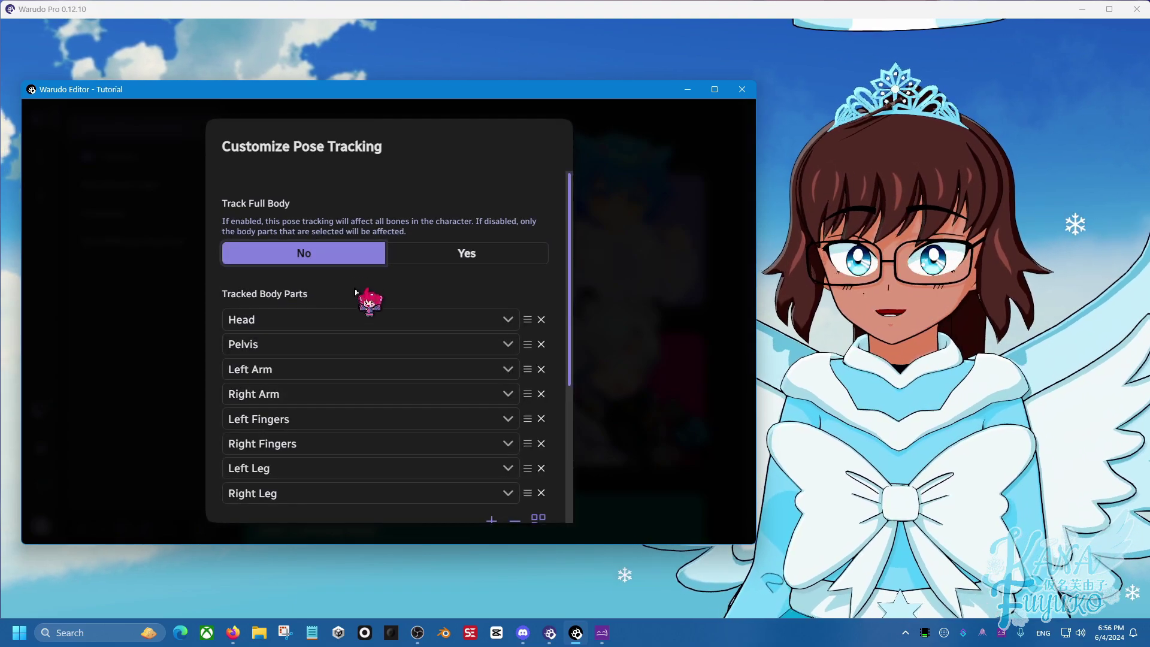
scroll(356, 292, "down", 1)
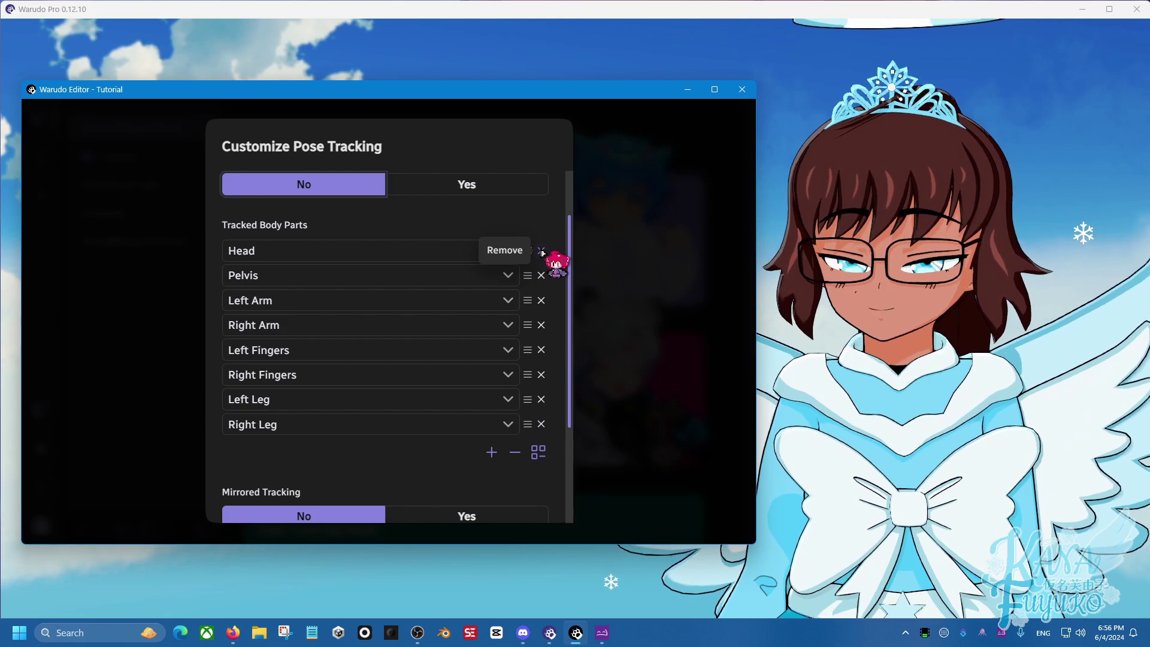
left_click(542, 252)
left_click(542, 252)
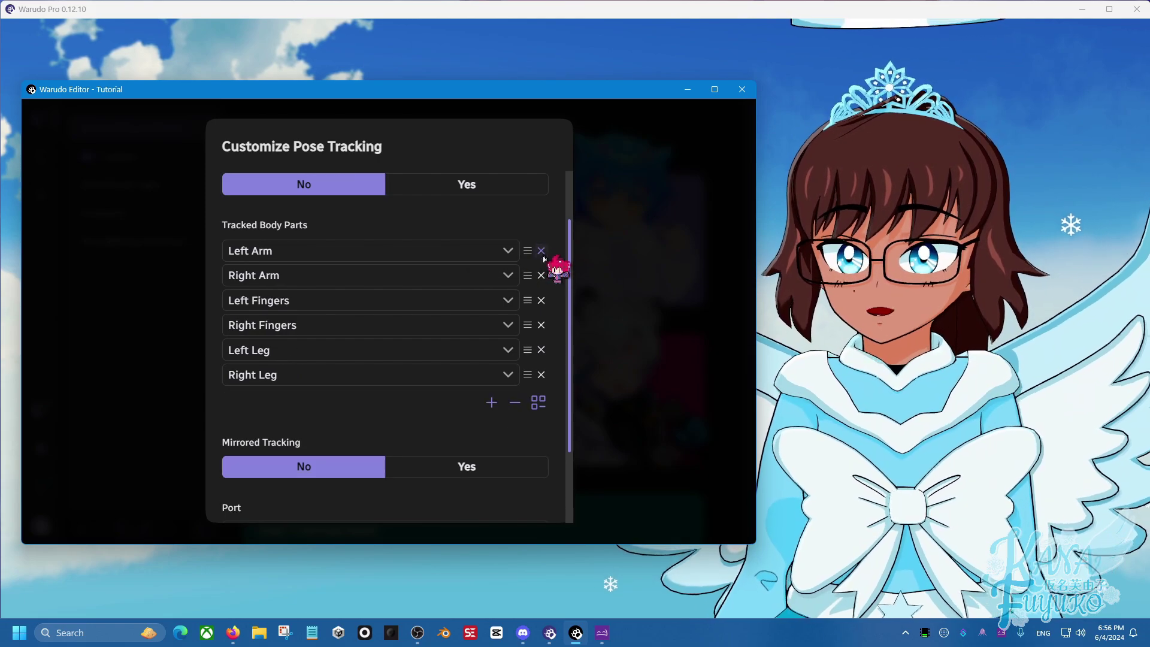
left_click(542, 301)
left_click(542, 301)
left_click(542, 301)
left_click(542, 302)
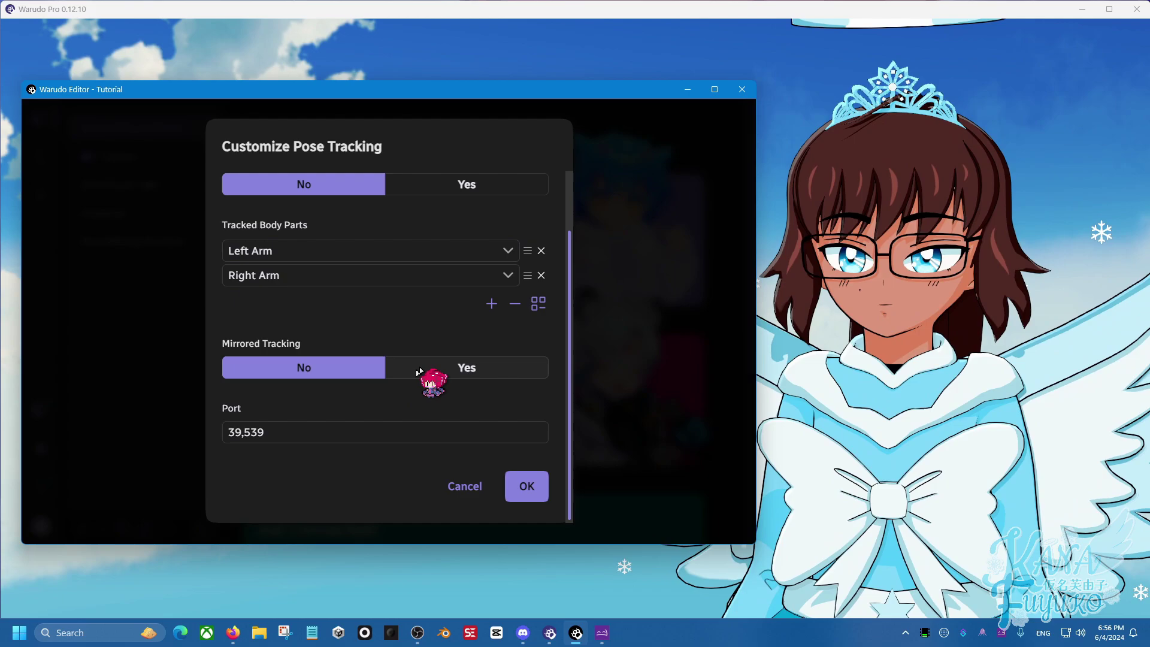
Check SlimeVR's VMC Port Out 3333 and enter 3333 as Warudo's pose tracking port
left_click_drag(324, 433, 211, 436)
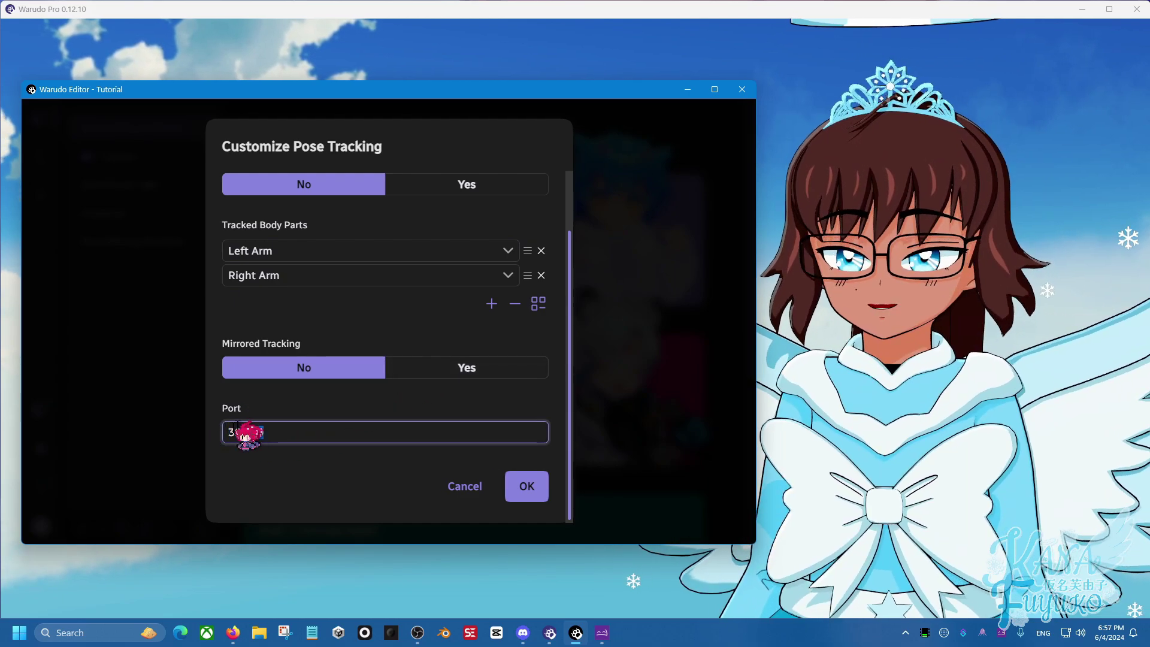
left_click(602, 633)
left_click_drag(597, 350, 553, 348)
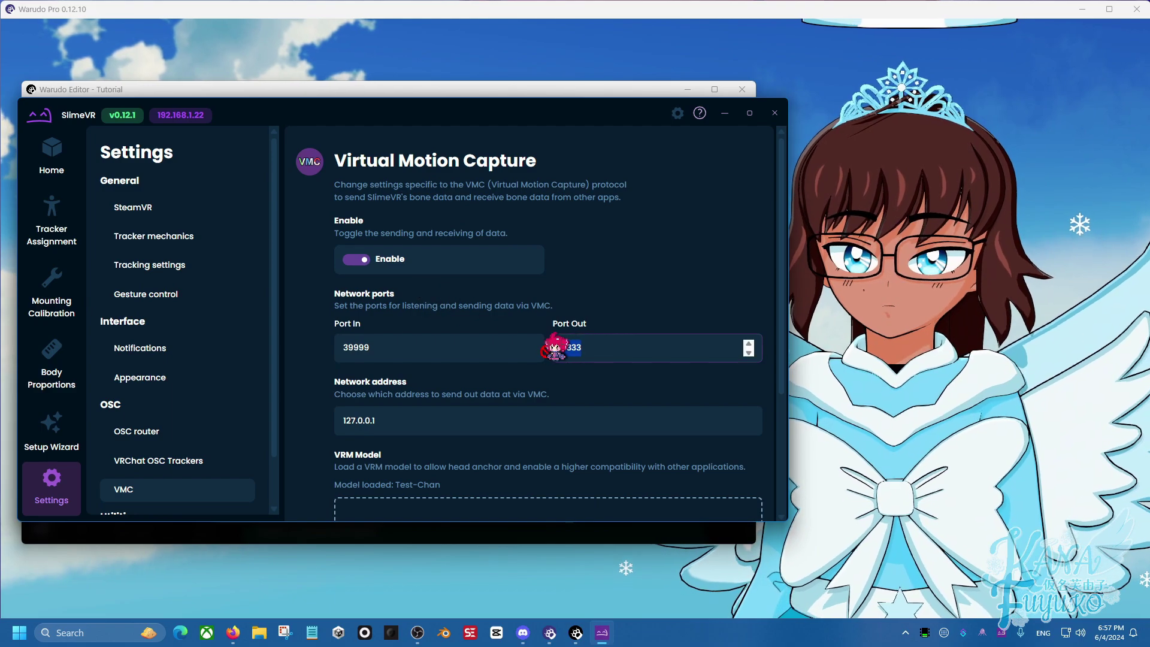
left_click(600, 350)
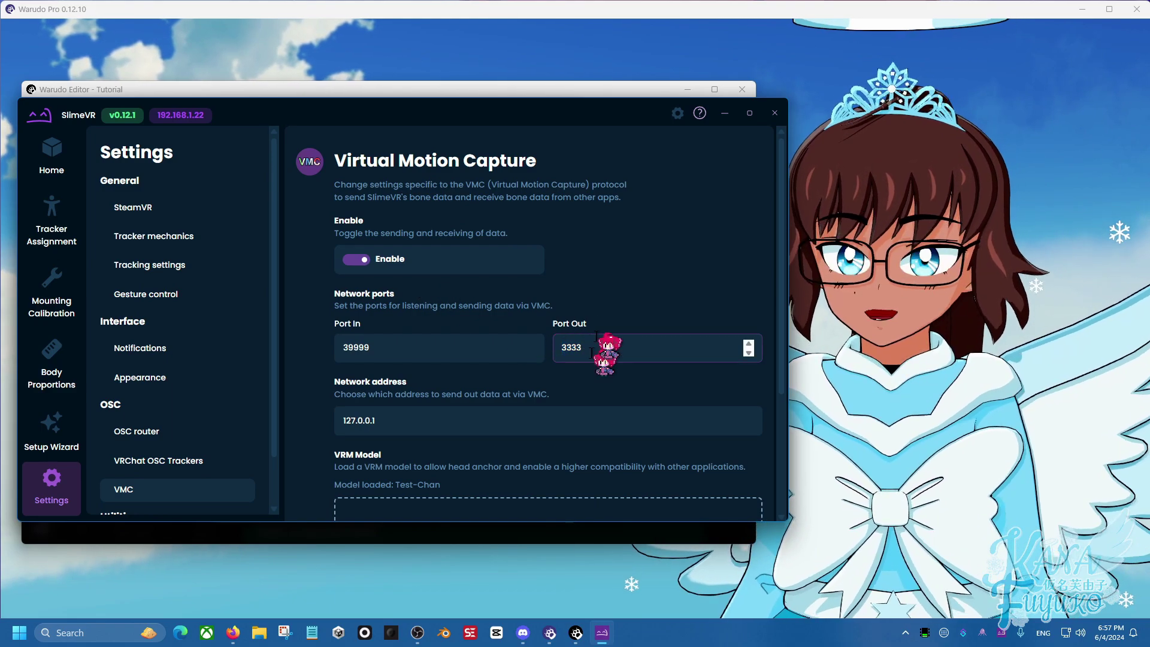
left_click_drag(491, 110, 817, 155)
double_click(272, 433)
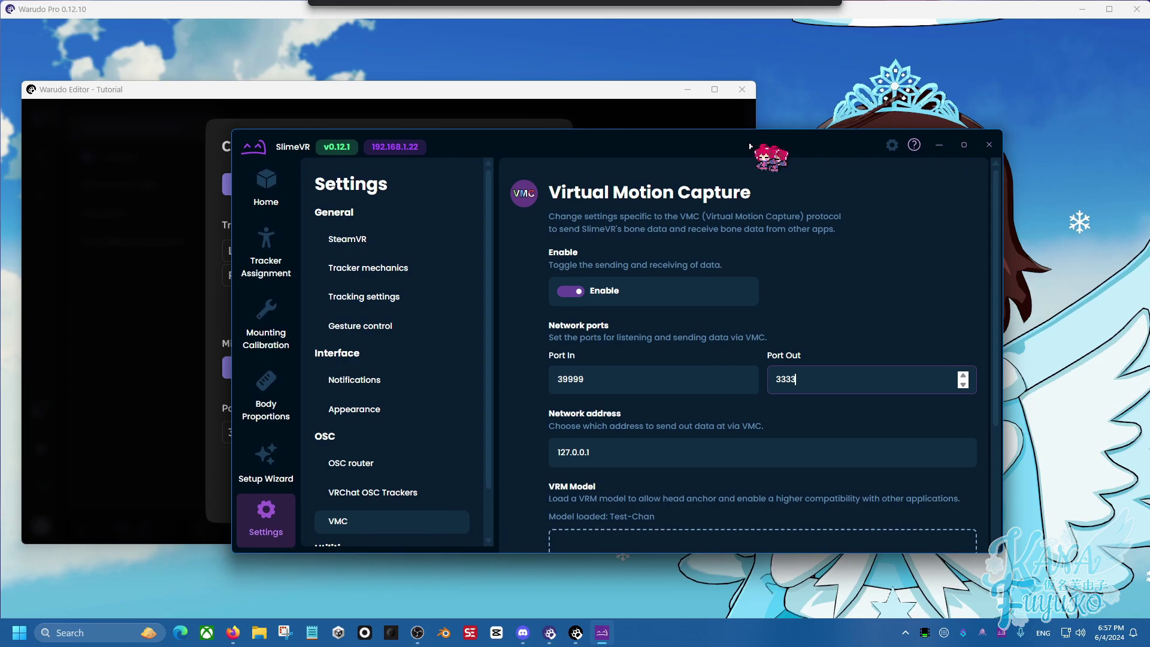
left_click_drag(863, 160, 518, 113)
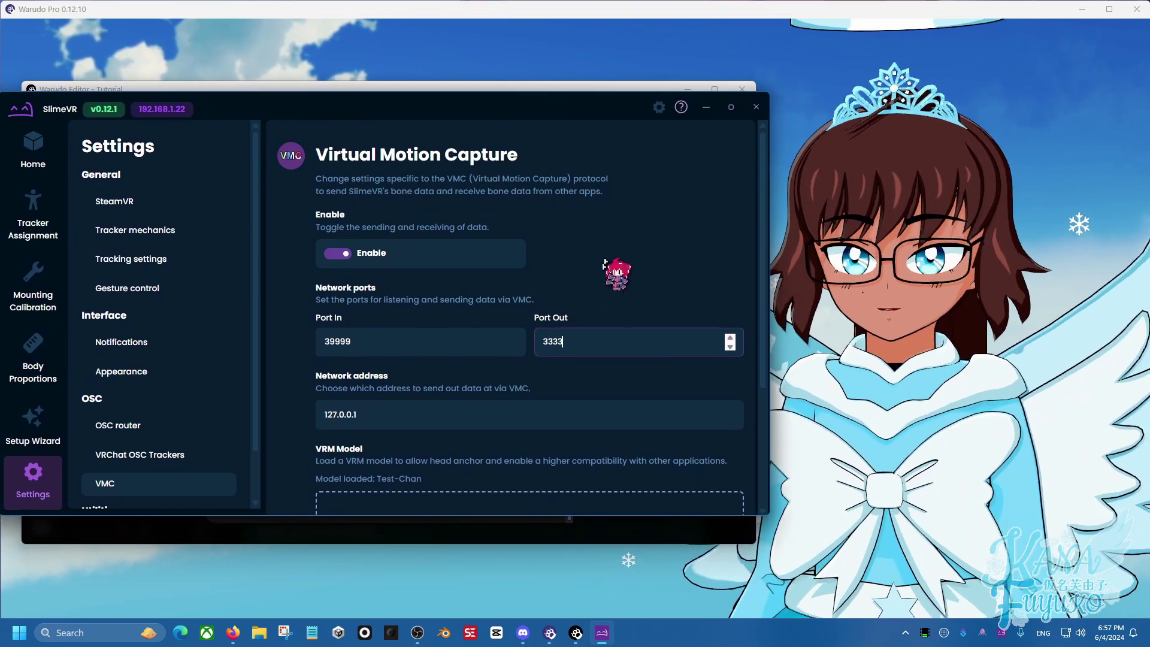
left_click(706, 108)
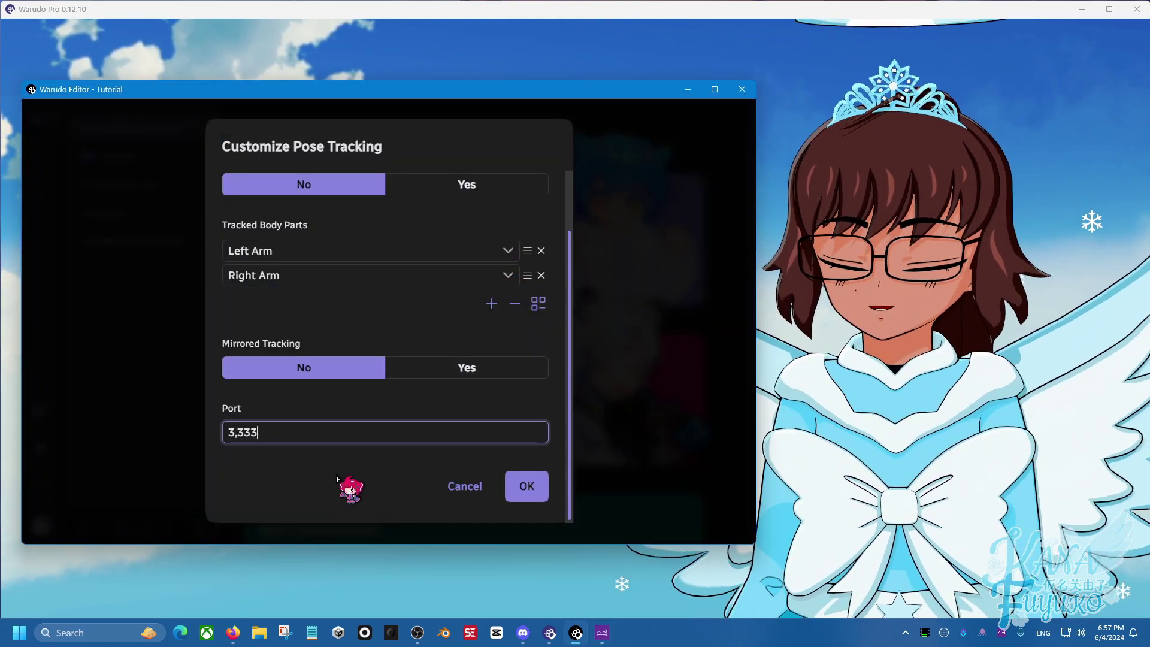
left_click(337, 479)
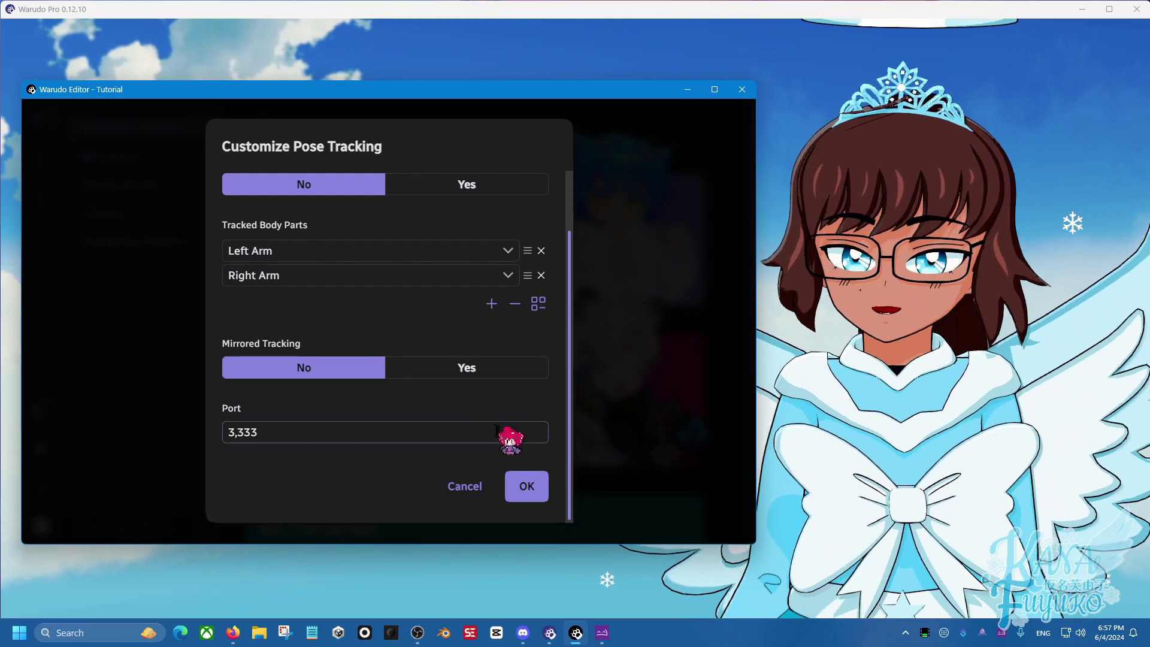
Confirm arm-only pose tracking and keep Leap Motion Controller (Finger Tracking Only) as secondary tracking
left_click(528, 487)
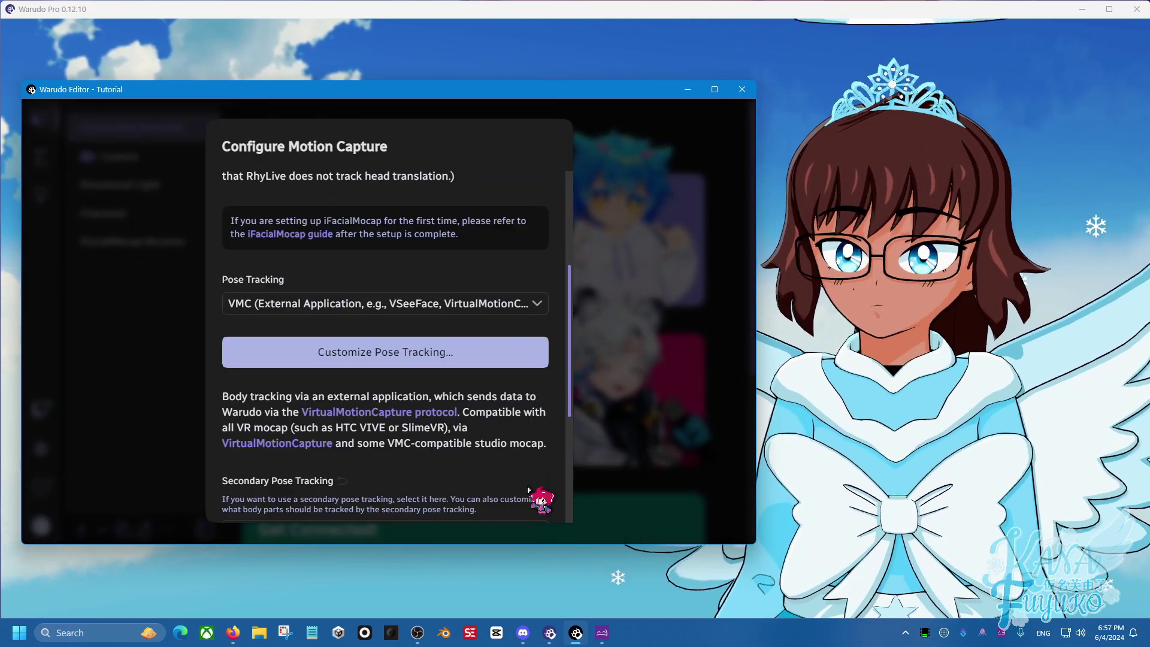
scroll(542, 443, "down", 4)
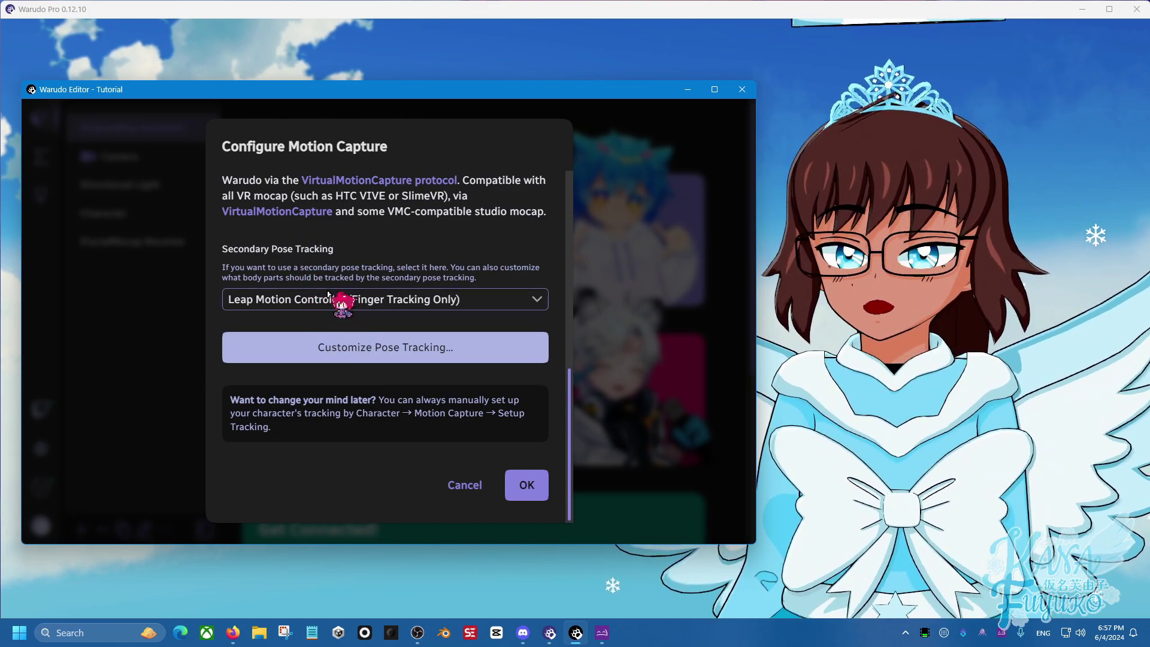
left_click(351, 354)
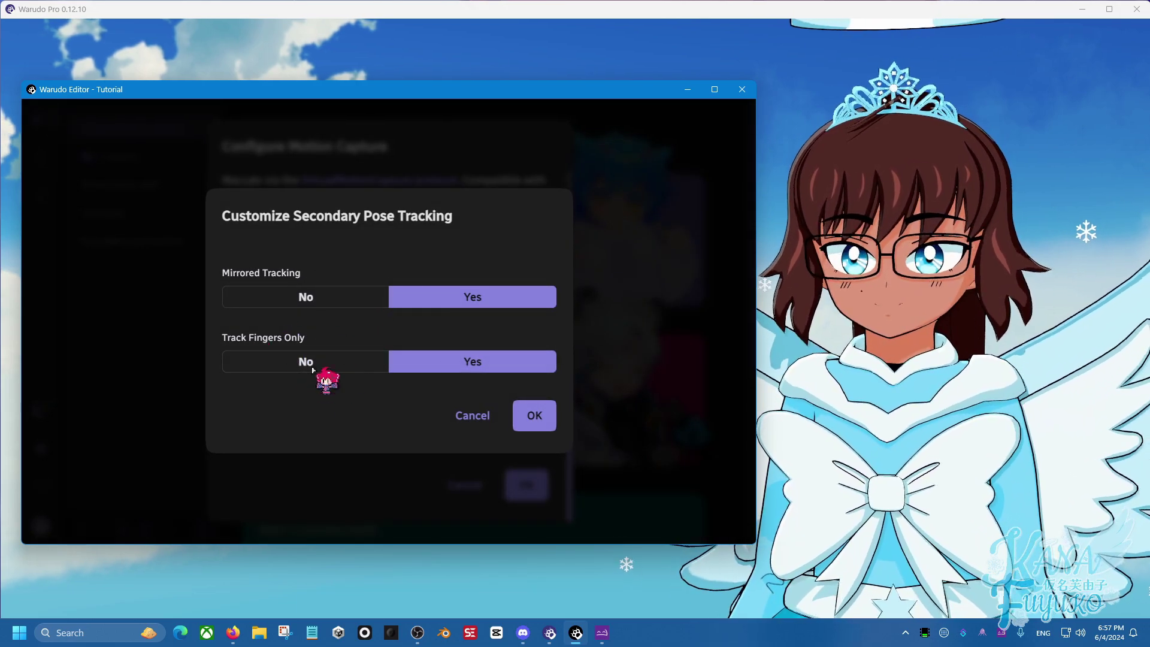
left_click(466, 422)
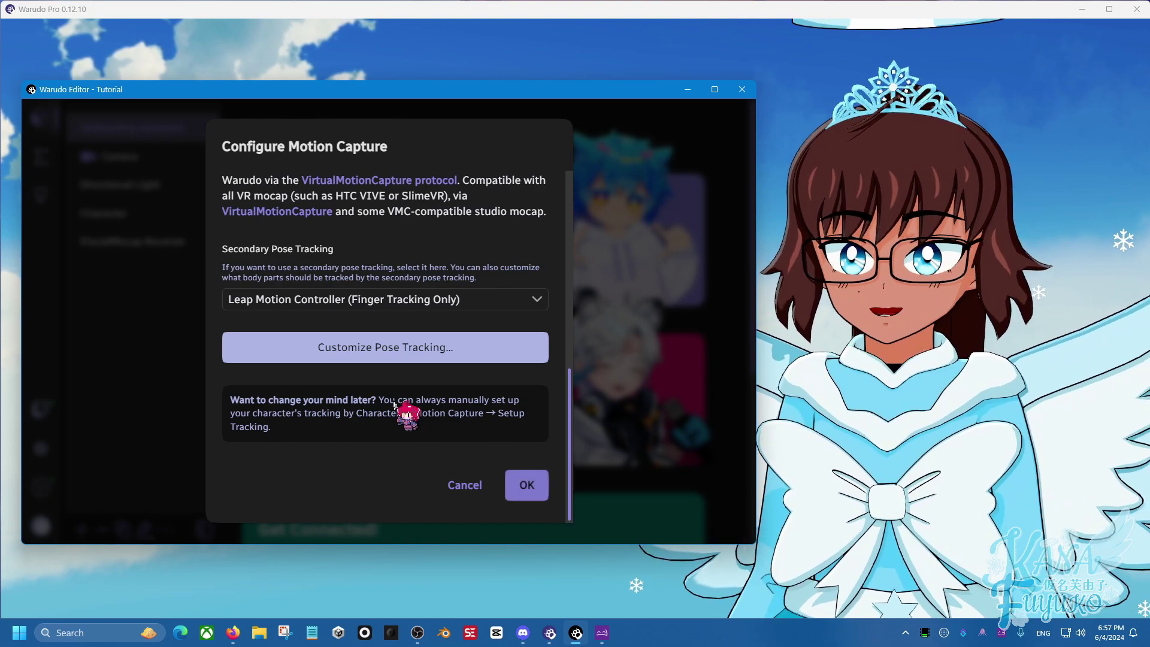
scroll(418, 313, "up", 6)
scroll(408, 401, "down", 6)
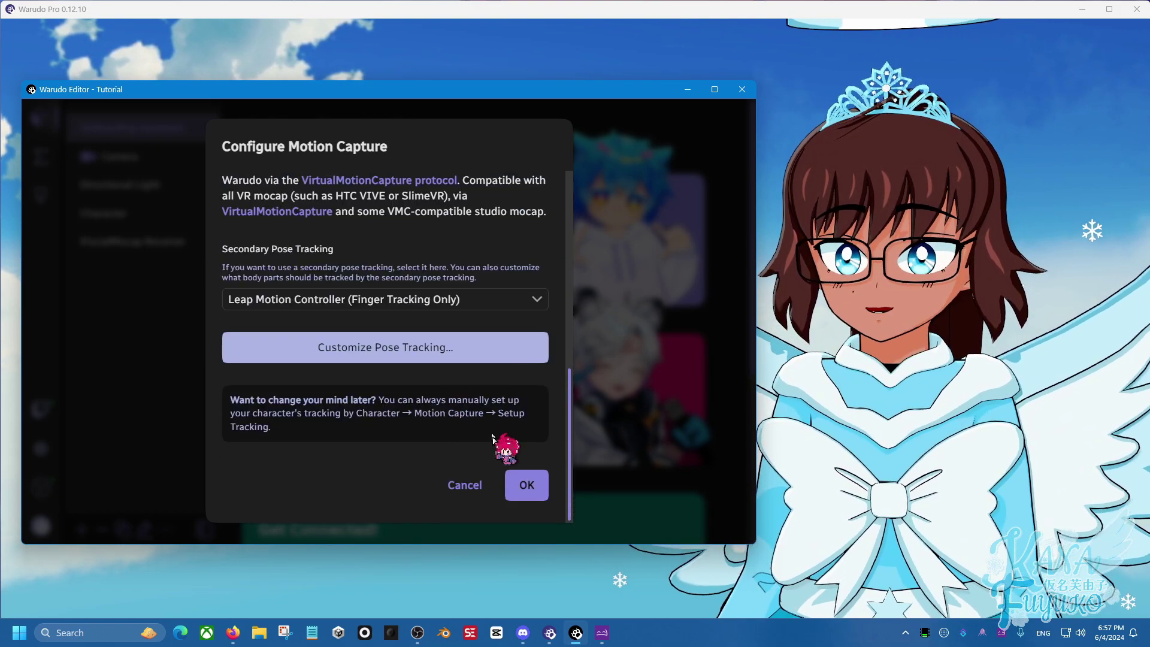
Confirm the motion capture configuration with iFacialMocap face and Leap Motion finger tracking
left_click(518, 480)
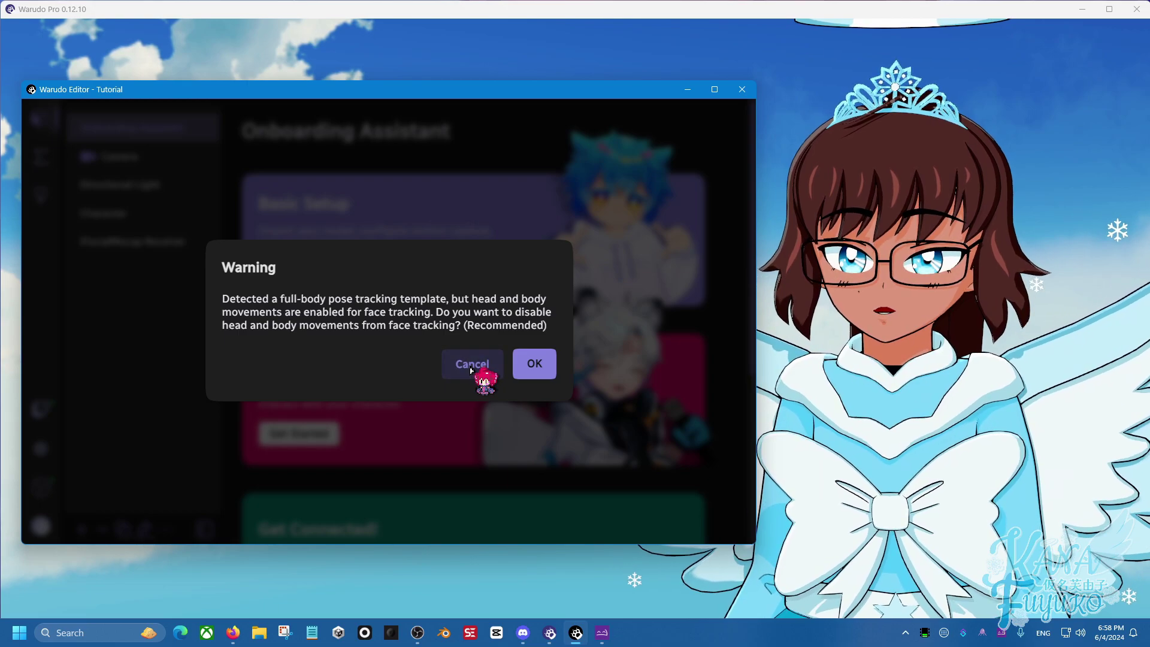
Cancel the warning so face tracking keeps driving head and body movements
left_click(484, 367)
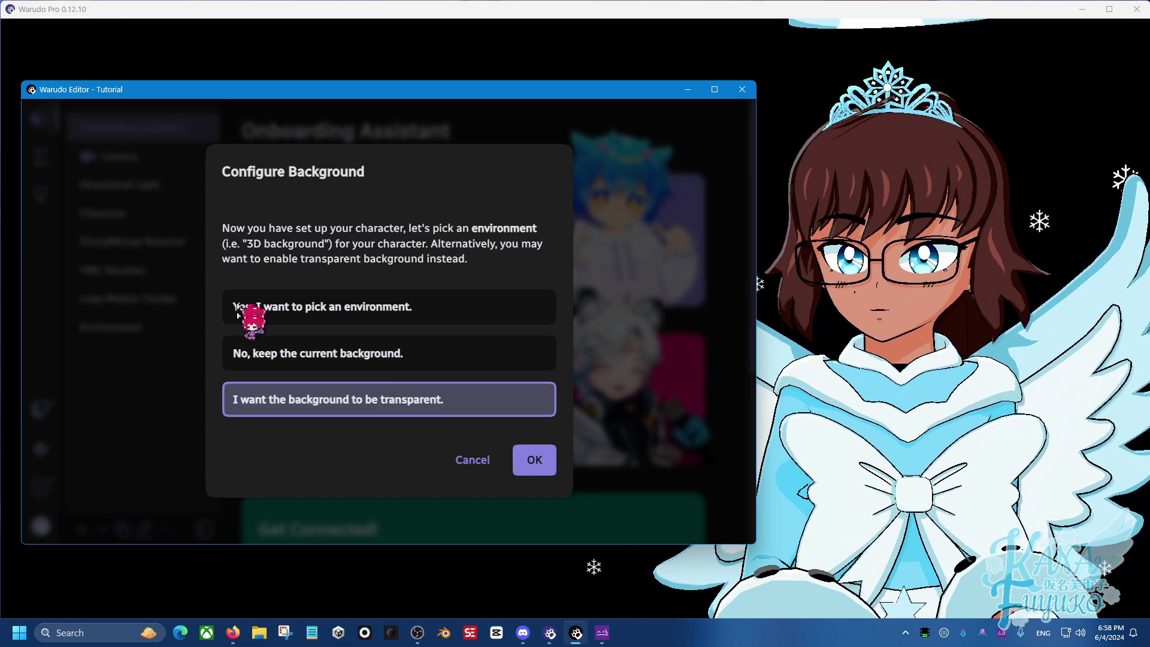
Confirm the transparent background choice to complete Basic Setup
left_click(475, 459)
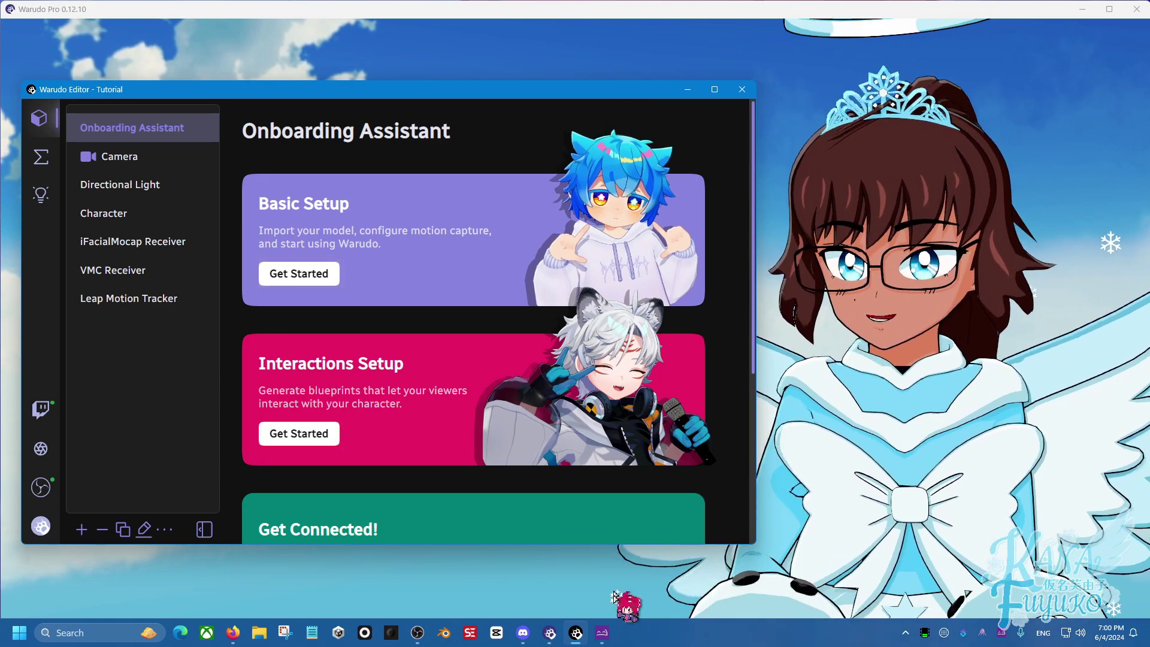
Bring SlimeVR forward on its VMC settings page (Port In 39999, Port Out 3333)
left_click(602, 633)
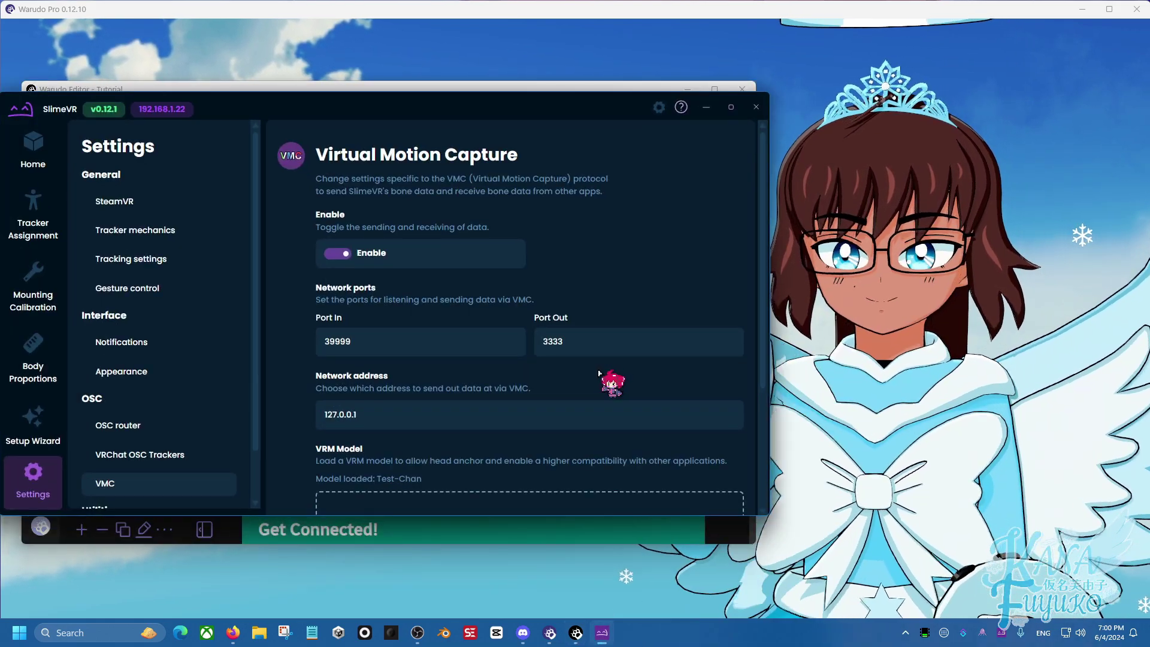